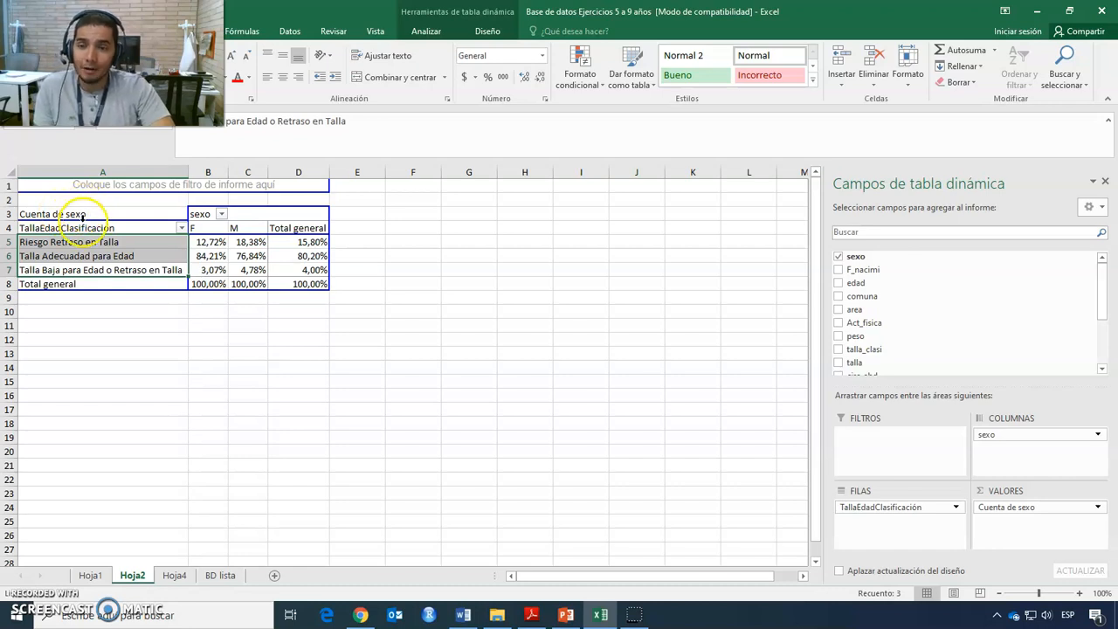
Review the copied tables on Hoja4, the pivot table on Hoja2 and the source data on BD lista
{"action": "left_click", "coordinate": [174, 576]}
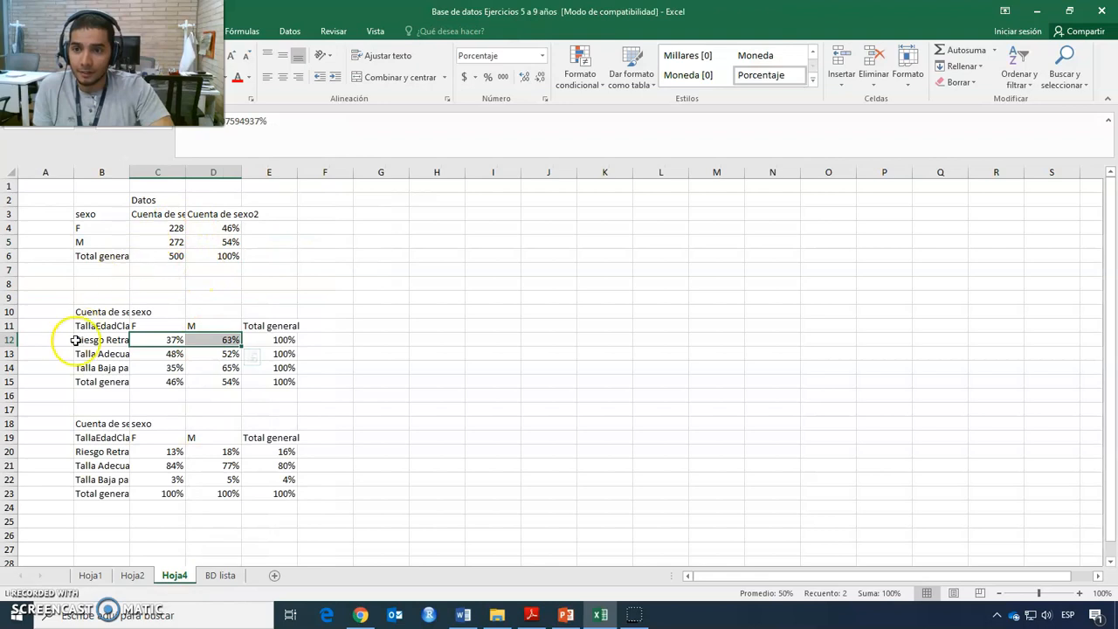
{"action": "left_click", "coordinate": [131, 576]}
{"action": "left_click", "coordinate": [262, 352]}
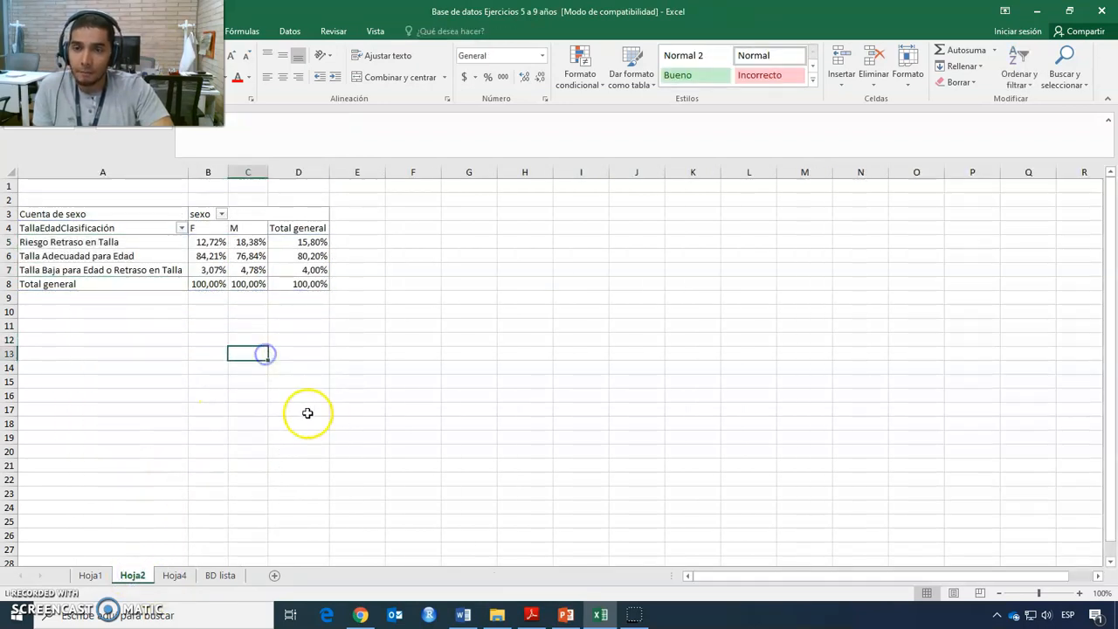
{"action": "left_click", "coordinate": [264, 237]}
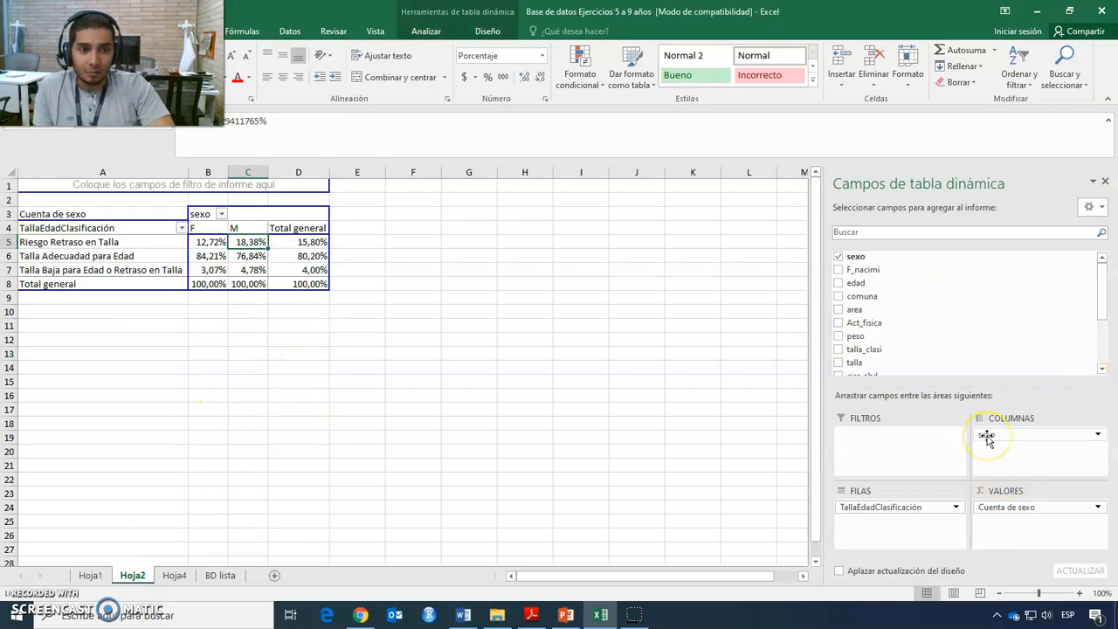
{"action": "left_click", "coordinate": [221, 575]}
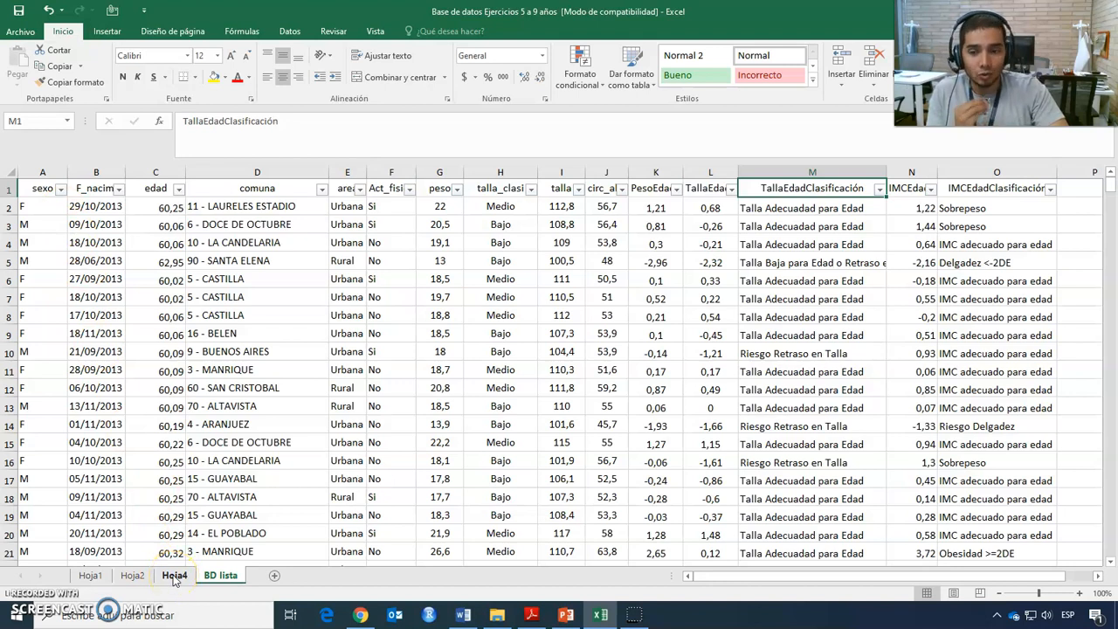
Clear the Hoja2 pivot table by removing sexo from columns, TallaEdadClasificación from rows and Cuenta de sexo from values
{"action": "left_click", "coordinate": [173, 575]}
{"action": "left_click", "coordinate": [132, 575]}
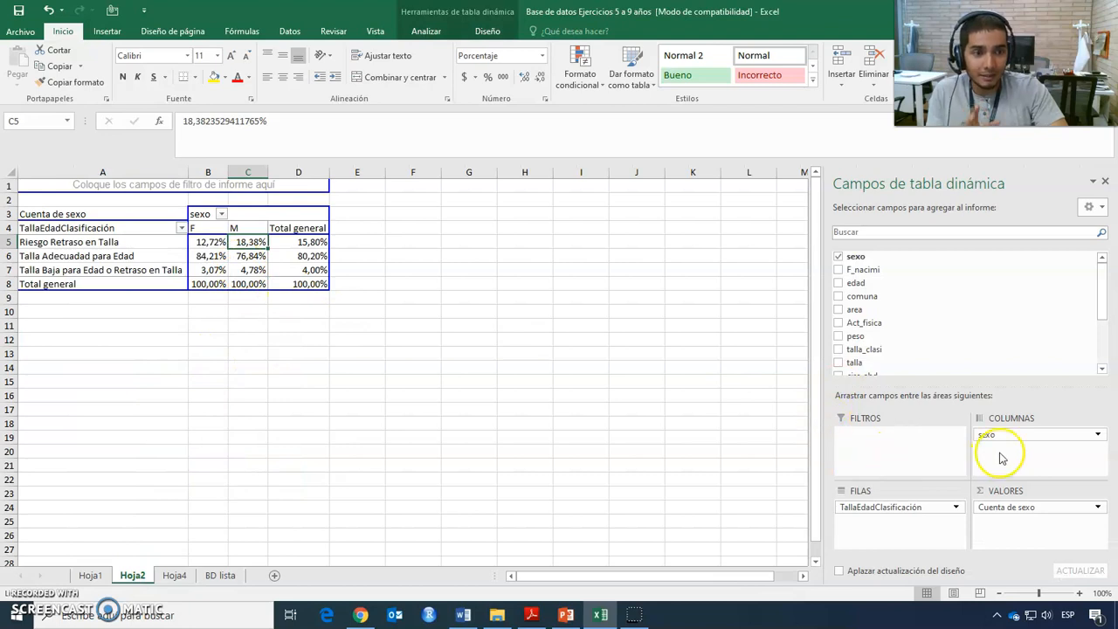
{"action": "left_click_drag", "start_coordinate": [1001, 442], "coordinate": [754, 431]}
{"action": "left_click_drag", "start_coordinate": [882, 507], "coordinate": [676, 478]}
{"action": "left_click_drag", "start_coordinate": [1030, 511], "coordinate": [650, 379]}
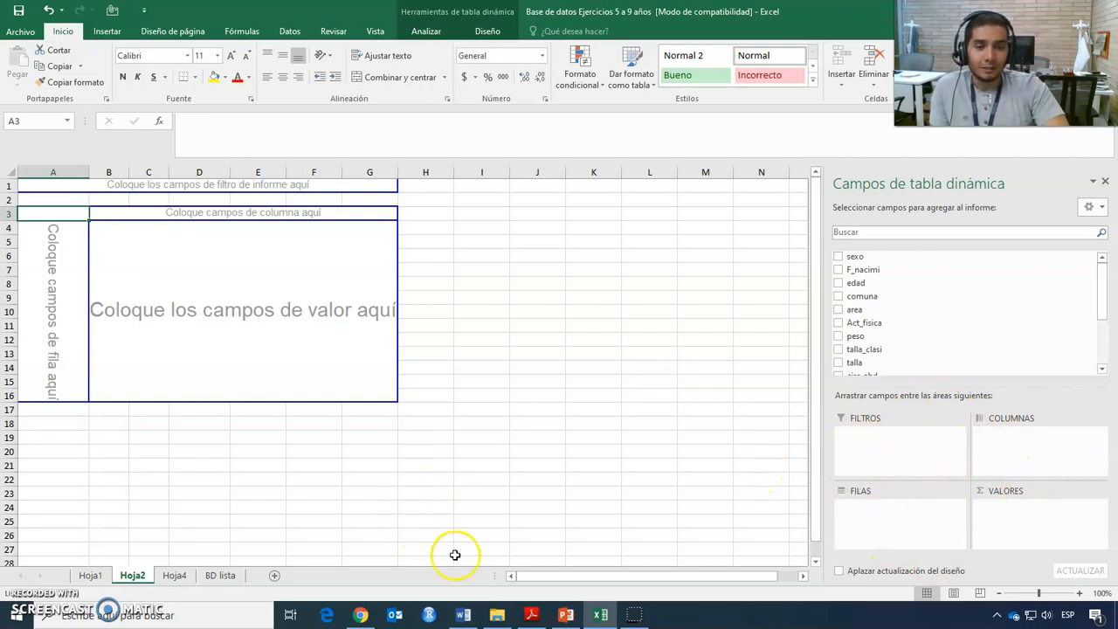
Check the source data, and set area as the column field and peso as the value field of the Hoja2 pivot table
{"action": "left_click", "coordinate": [221, 575]}
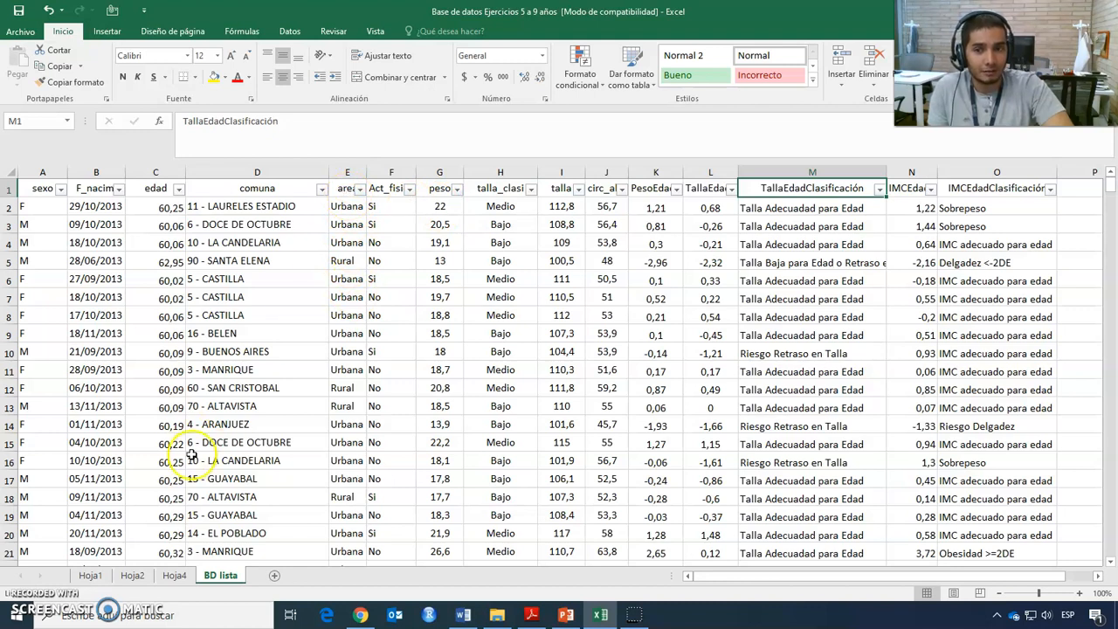
{"action": "left_click", "coordinate": [174, 574]}
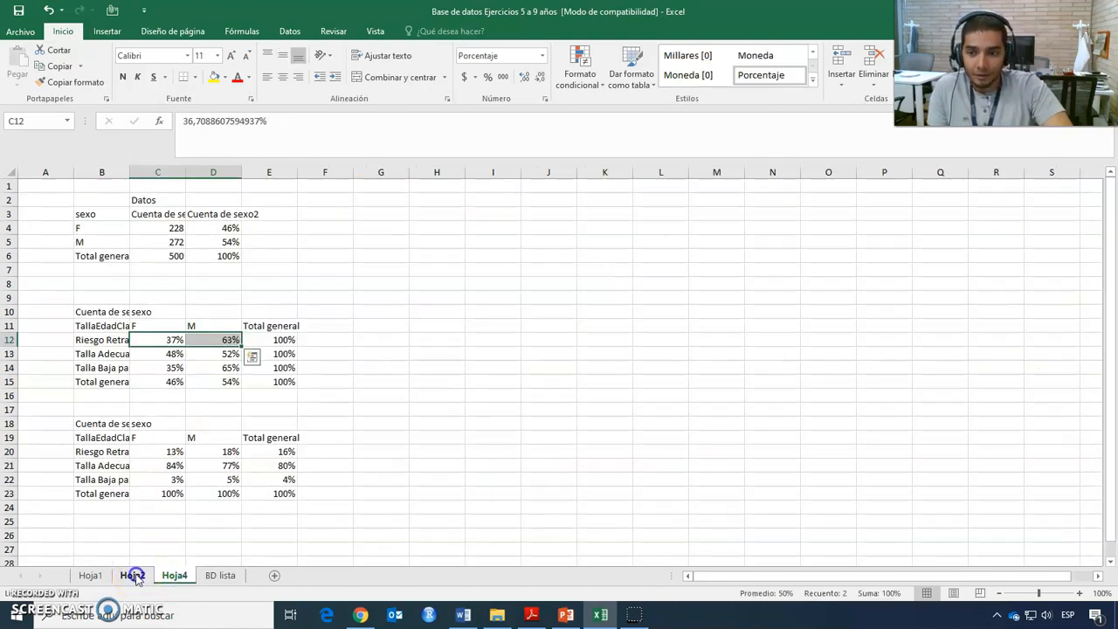
{"action": "left_click", "coordinate": [133, 576]}
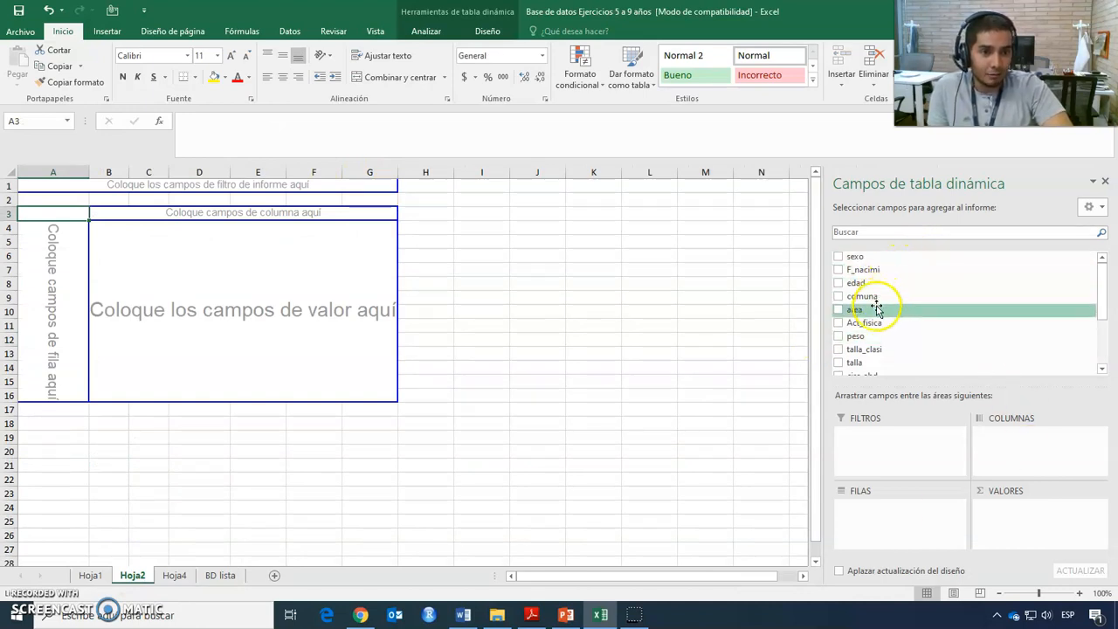
{"action": "left_click_drag", "start_coordinate": [876, 309], "coordinate": [1024, 442]}
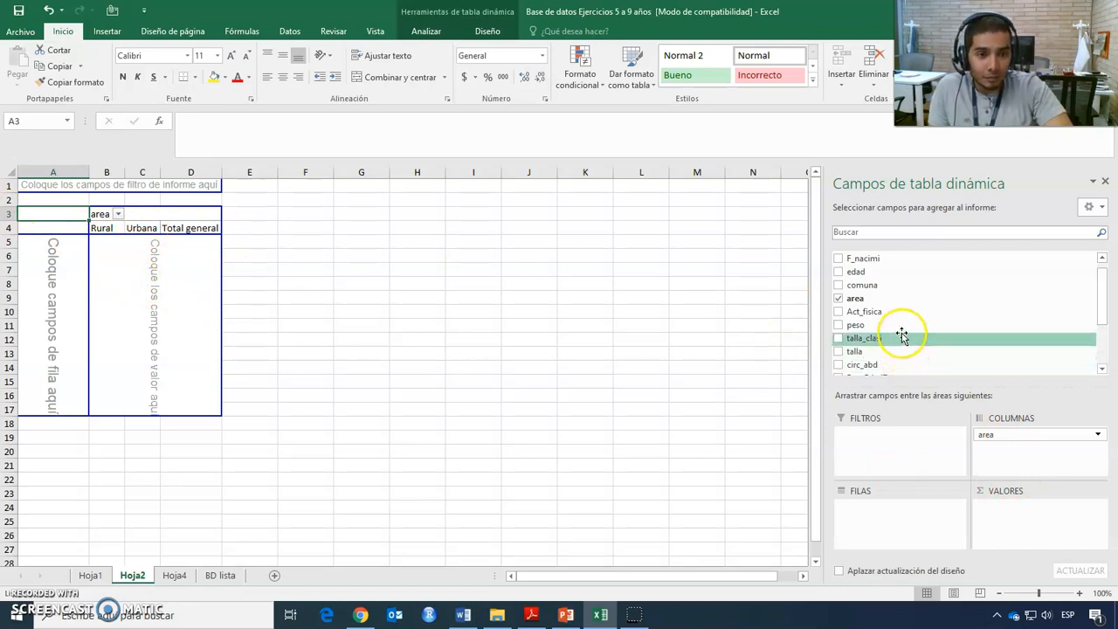
{"action": "left_click_drag", "start_coordinate": [895, 325], "coordinate": [996, 515]}
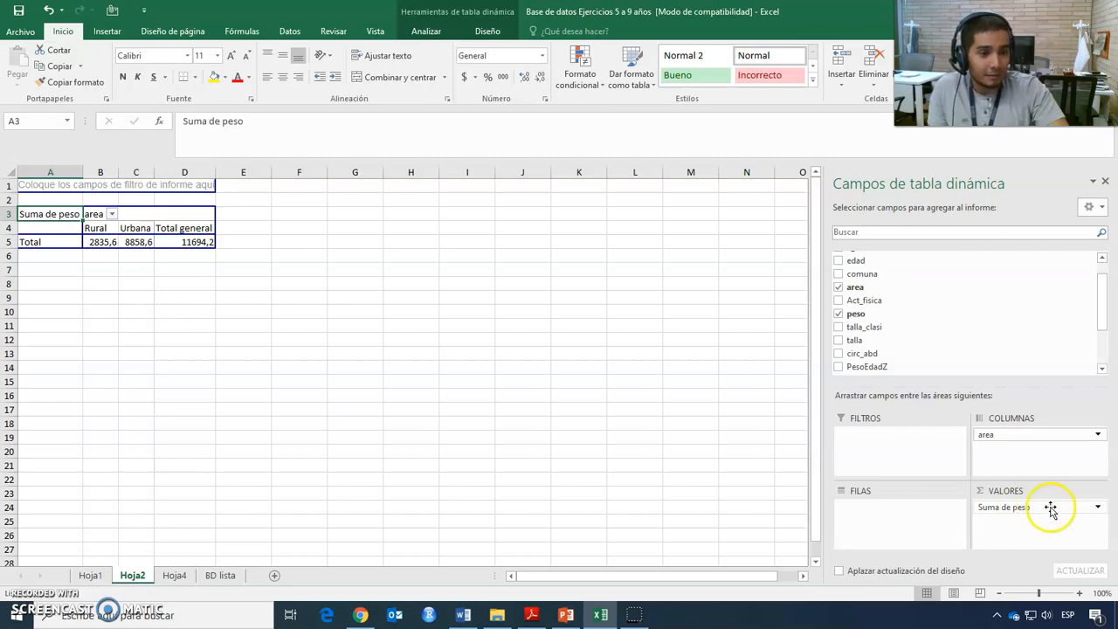
Change the summary calculation of the peso value field to Promedio
{"action": "left_click", "coordinate": [1099, 509]}
{"action": "left_click", "coordinate": [1063, 492]}
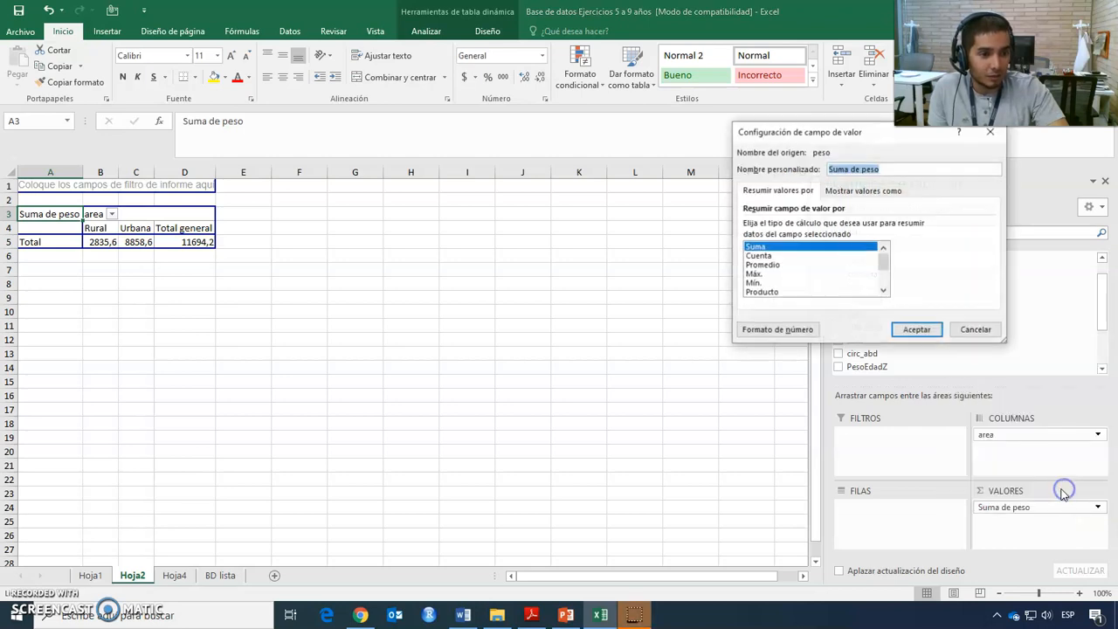
{"action": "left_click", "coordinate": [766, 266]}
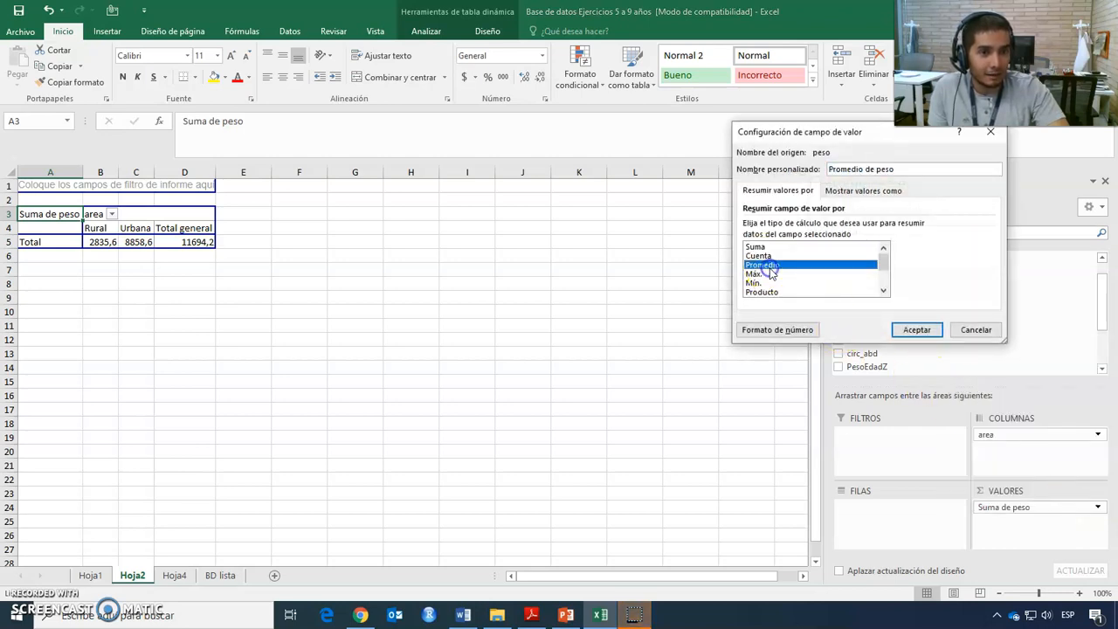
{"action": "left_click", "coordinate": [925, 334]}
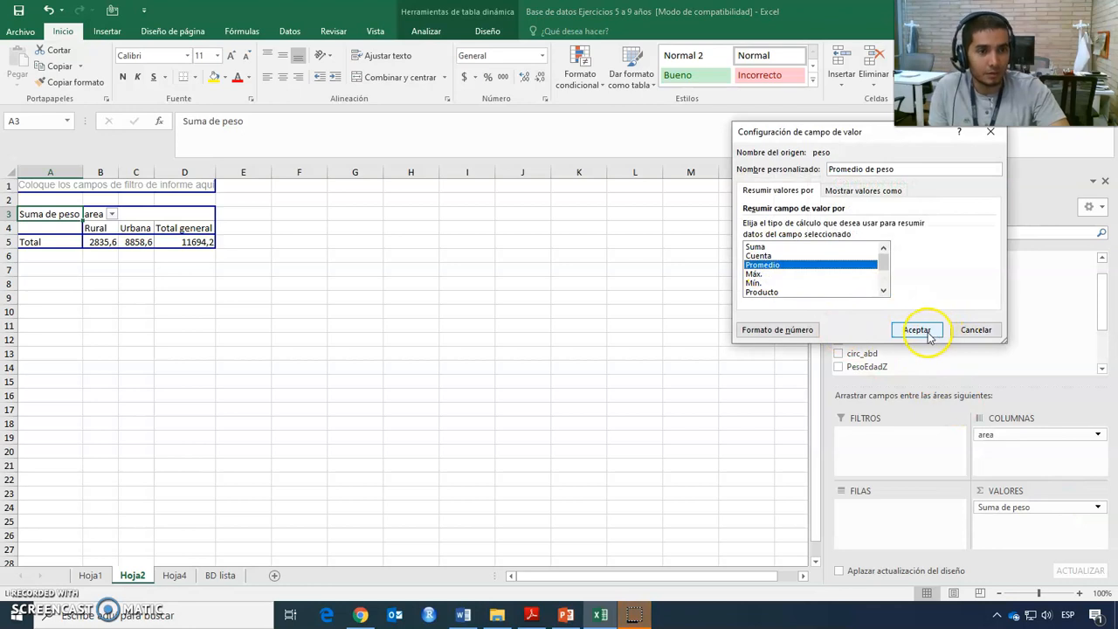
Examine the rural and urban weight averages and view the mean and standard deviation table on the PowerPoint slide
{"action": "left_click", "coordinate": [133, 245]}
{"action": "left_click", "coordinate": [177, 242]}
{"action": "left_click", "coordinate": [137, 242]}
{"action": "left_click", "coordinate": [177, 242]}
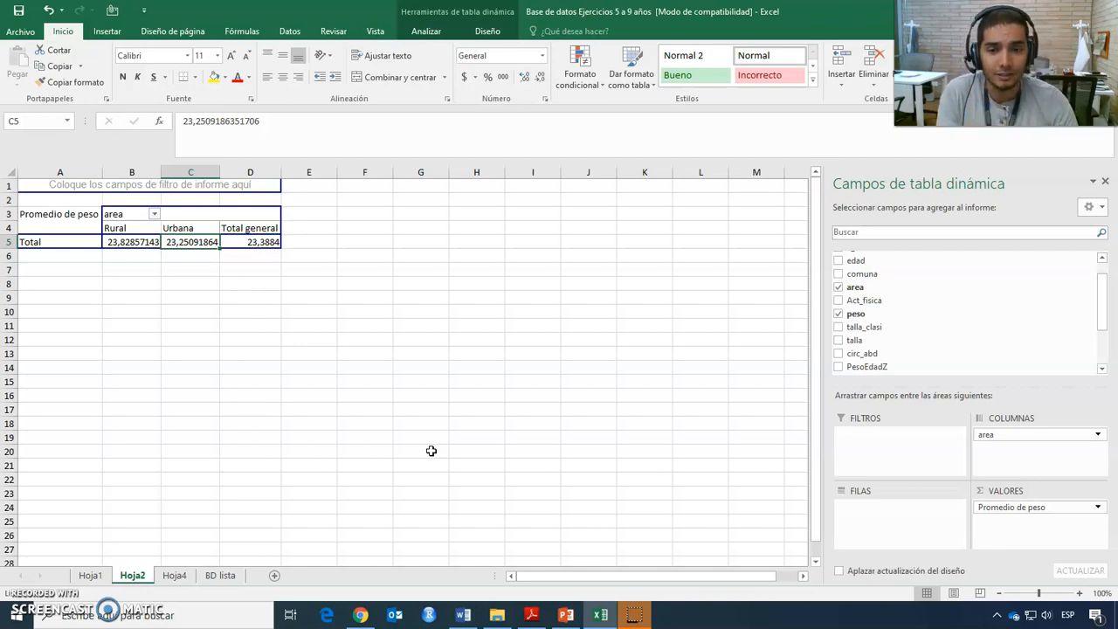
{"action": "left_click", "coordinate": [564, 615]}
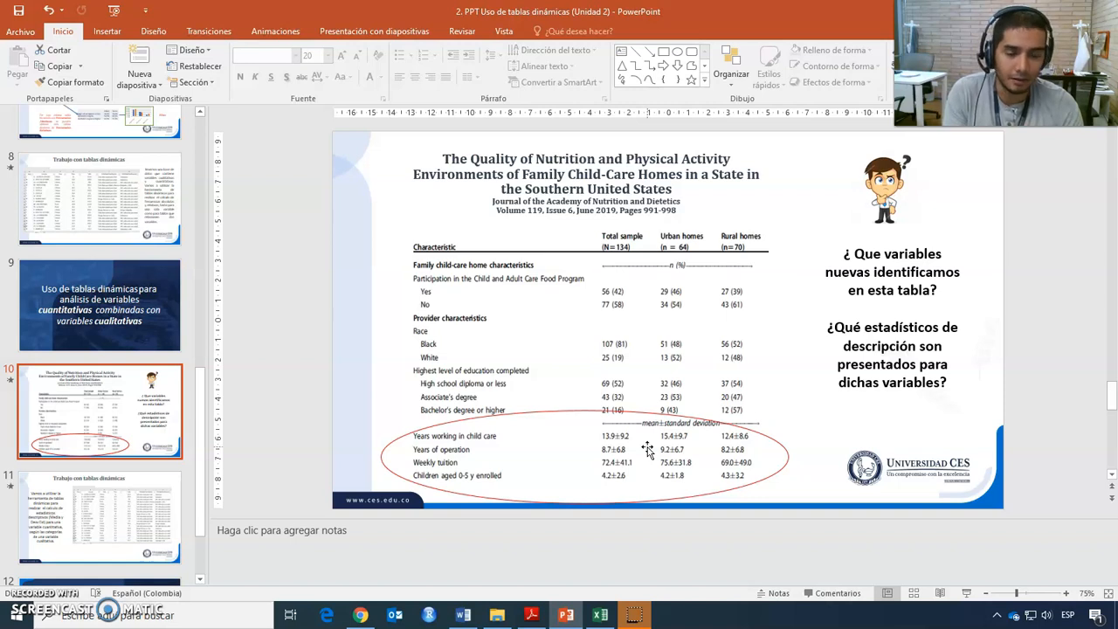
{"action": "left_click", "coordinate": [599, 615]}
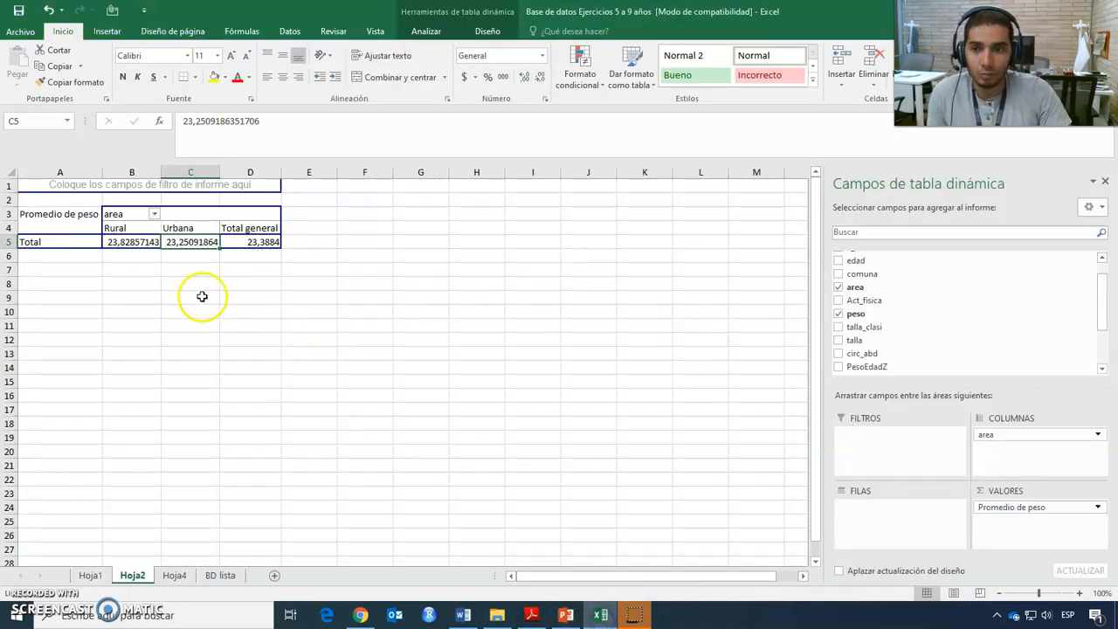
Add peso a second time to the pivot table values and summarize it by the population standard deviation, Desvestp
{"action": "mouse_move", "coordinate": [118, 245]}
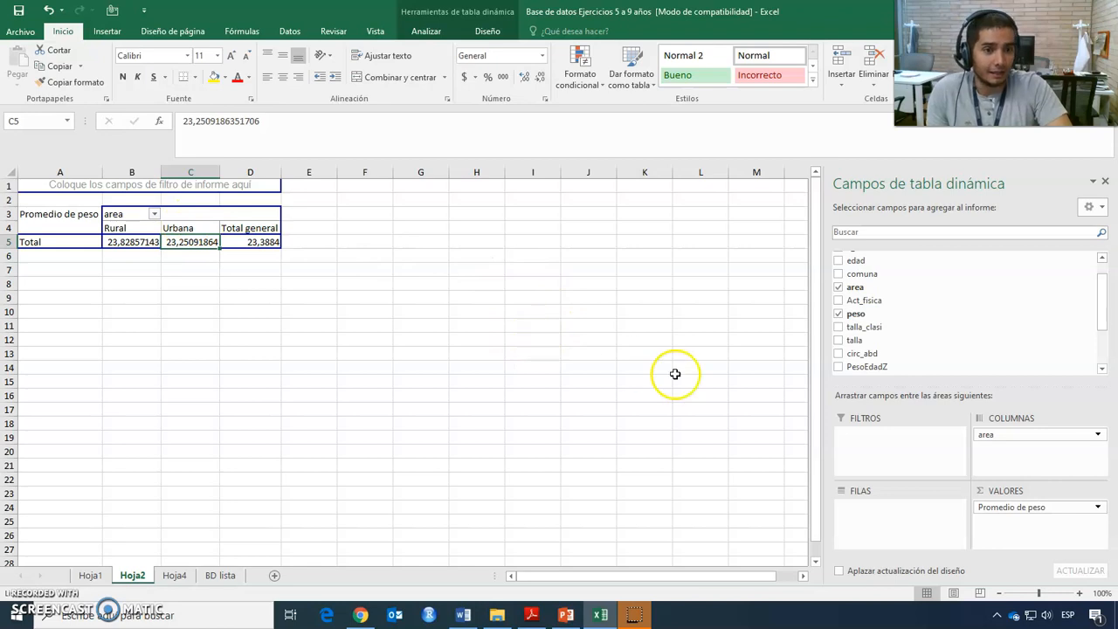
{"action": "left_click_drag", "start_coordinate": [895, 313], "coordinate": [1012, 520]}
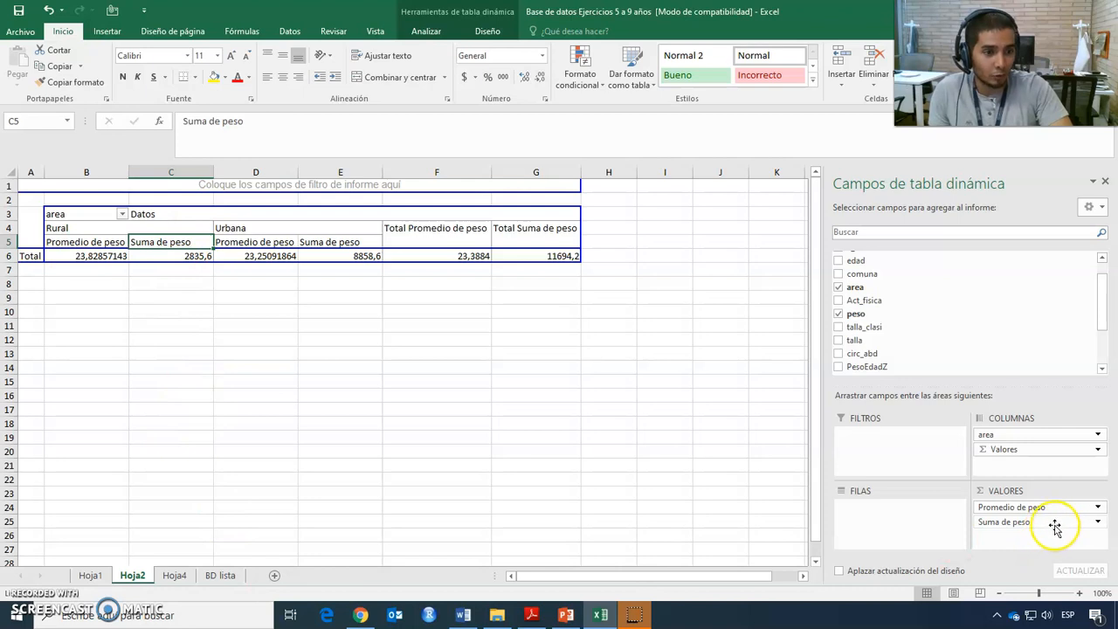
{"action": "left_click", "coordinate": [1099, 521]}
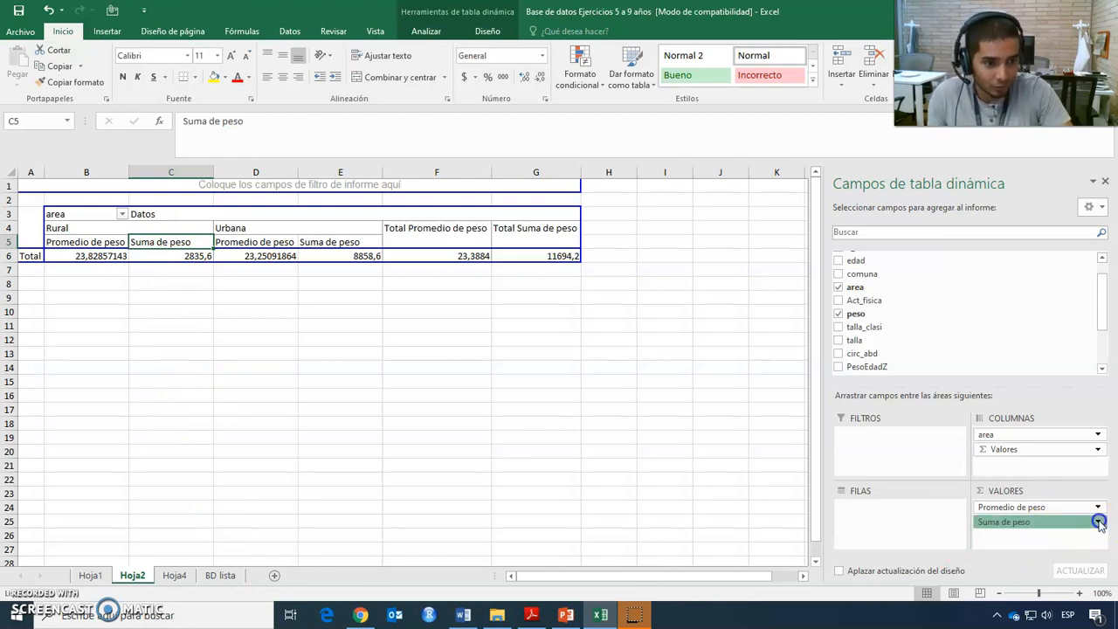
{"action": "left_click", "coordinate": [1026, 576]}
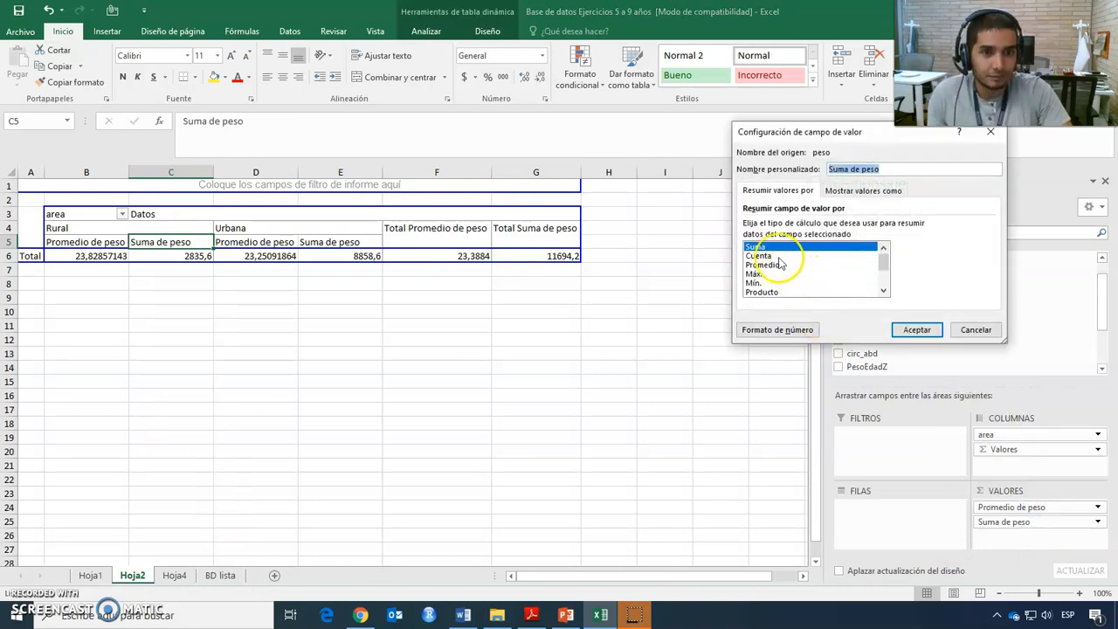
{"action": "left_click_drag", "start_coordinate": [883, 260], "coordinate": [885, 281]}
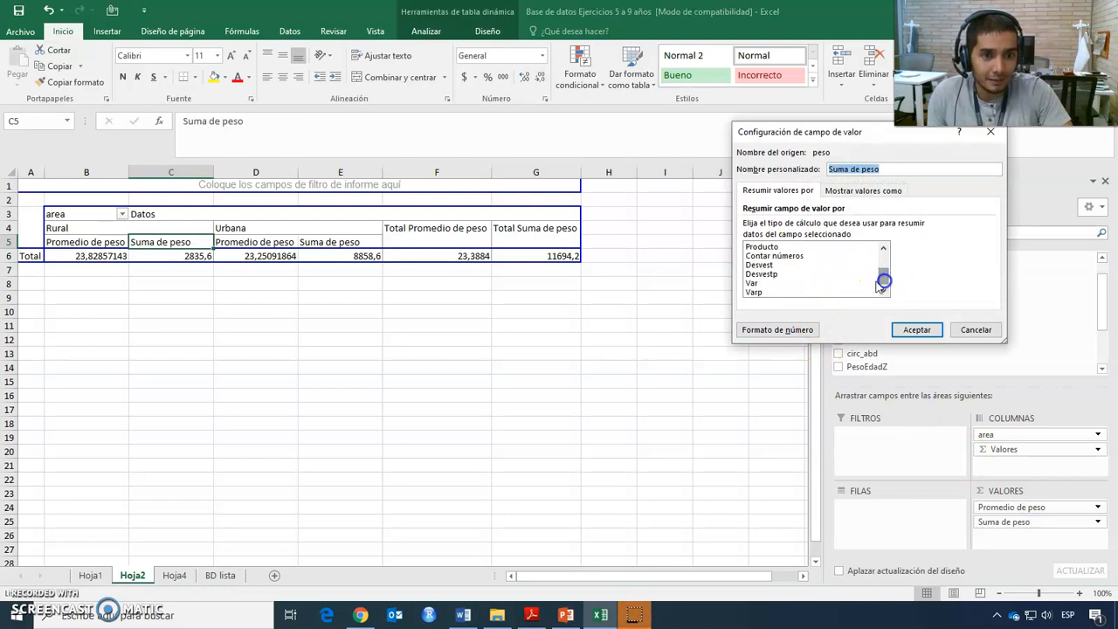
{"action": "left_click", "coordinate": [763, 265]}
{"action": "left_click", "coordinate": [763, 274]}
{"action": "left_click", "coordinate": [769, 255]}
{"action": "left_click", "coordinate": [760, 264]}
{"action": "left_click", "coordinate": [770, 274]}
{"action": "left_click", "coordinate": [764, 265]}
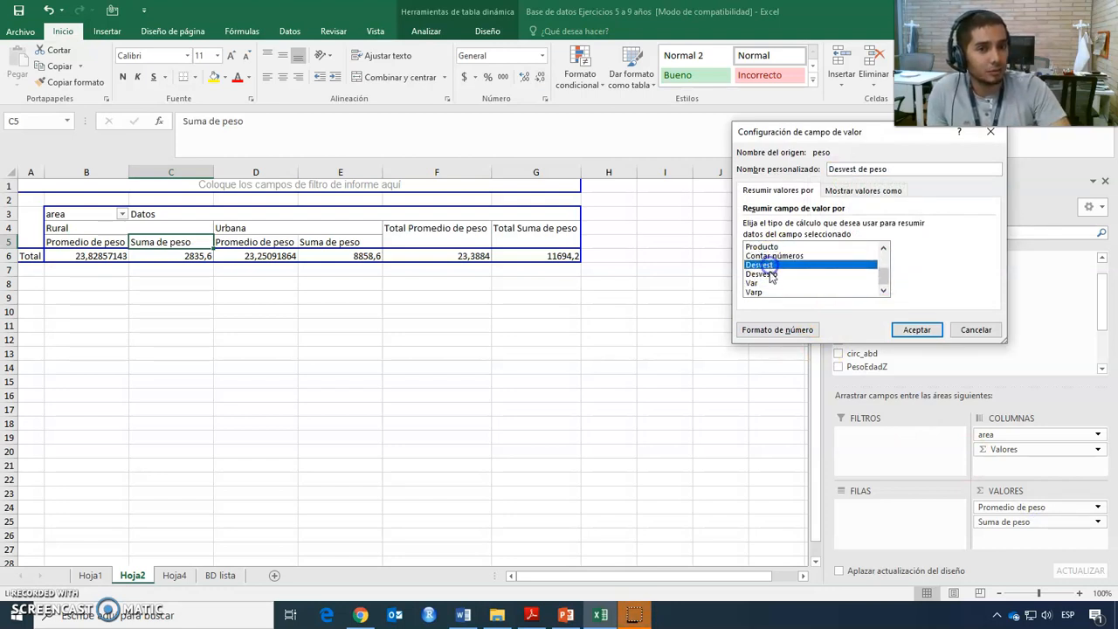
{"action": "left_click", "coordinate": [770, 275]}
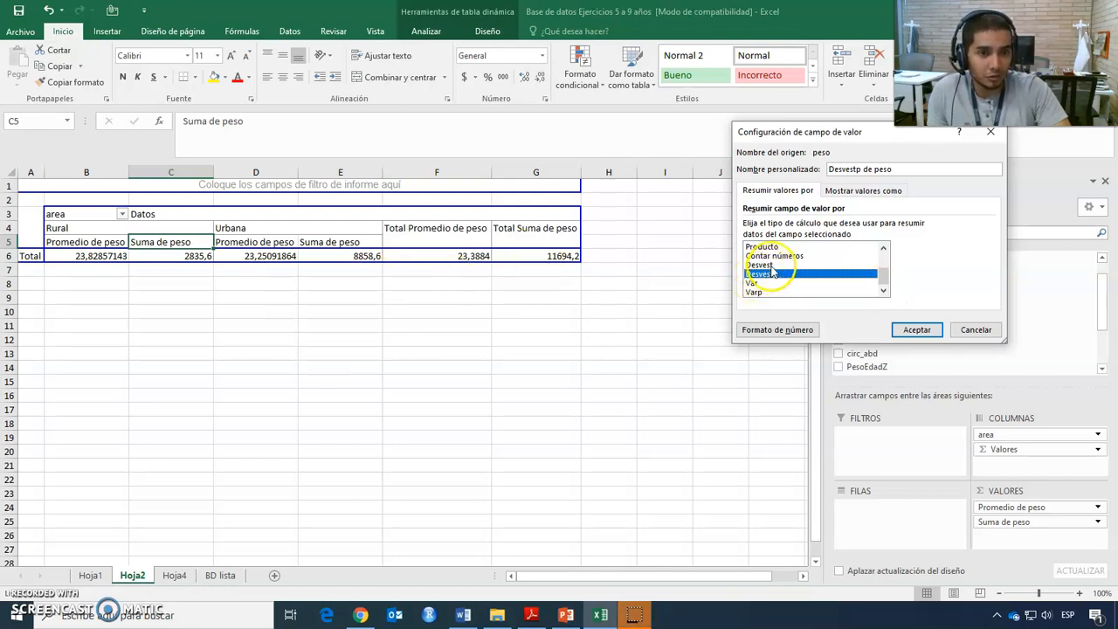
{"action": "left_click", "coordinate": [770, 266]}
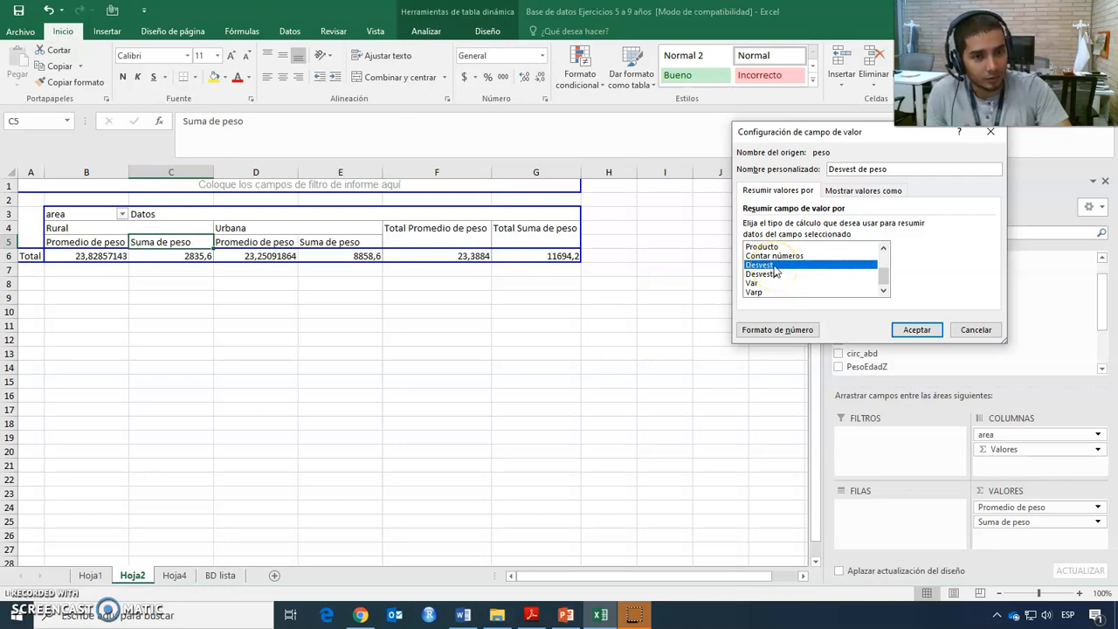
{"action": "left_click", "coordinate": [770, 276]}
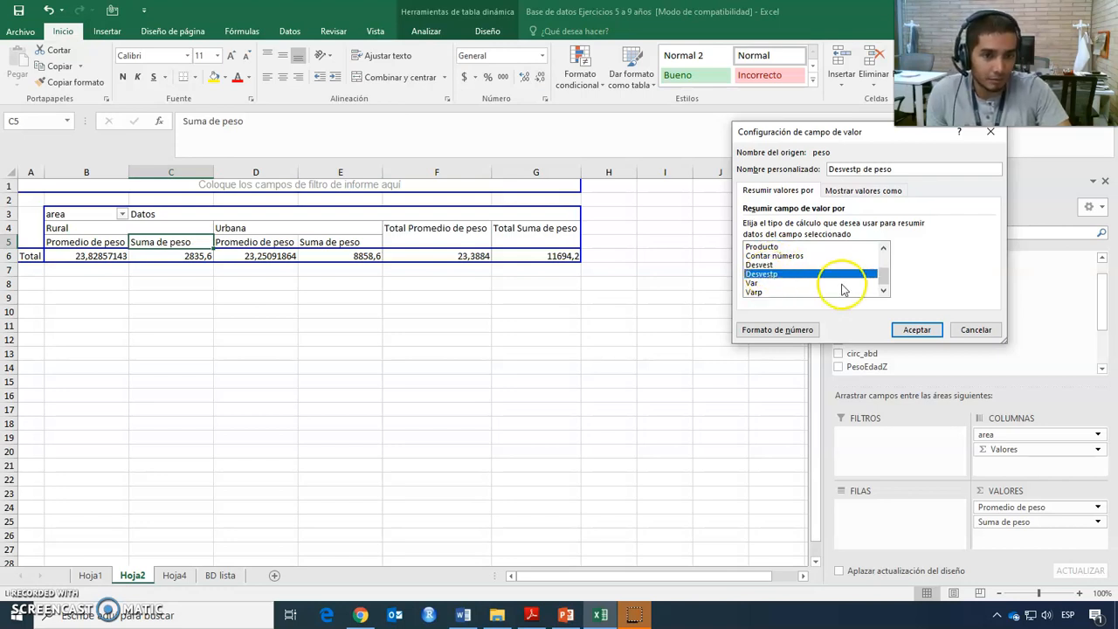
{"action": "left_click", "coordinate": [915, 331]}
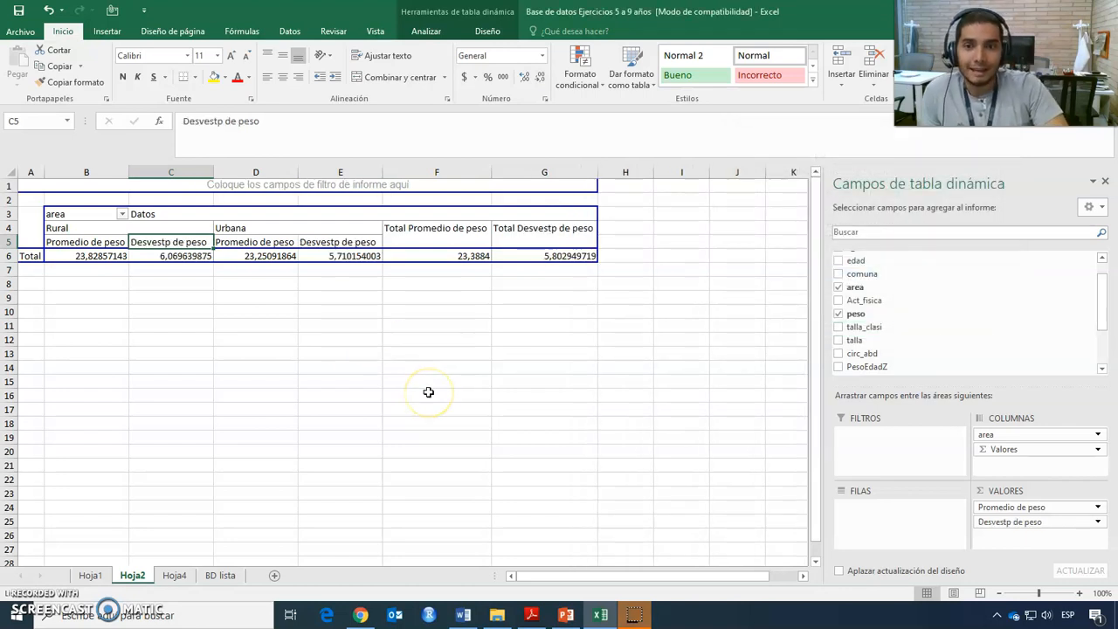
{"action": "left_click", "coordinate": [176, 323]}
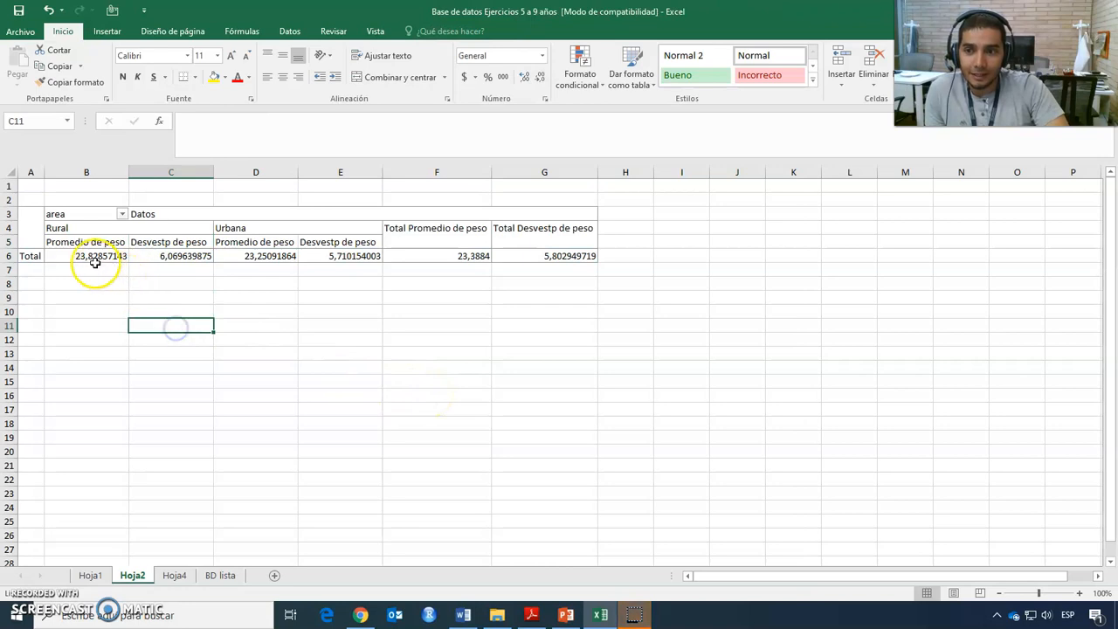
{"action": "left_click", "coordinate": [102, 230]}
{"action": "double_click", "coordinate": [101, 231]}
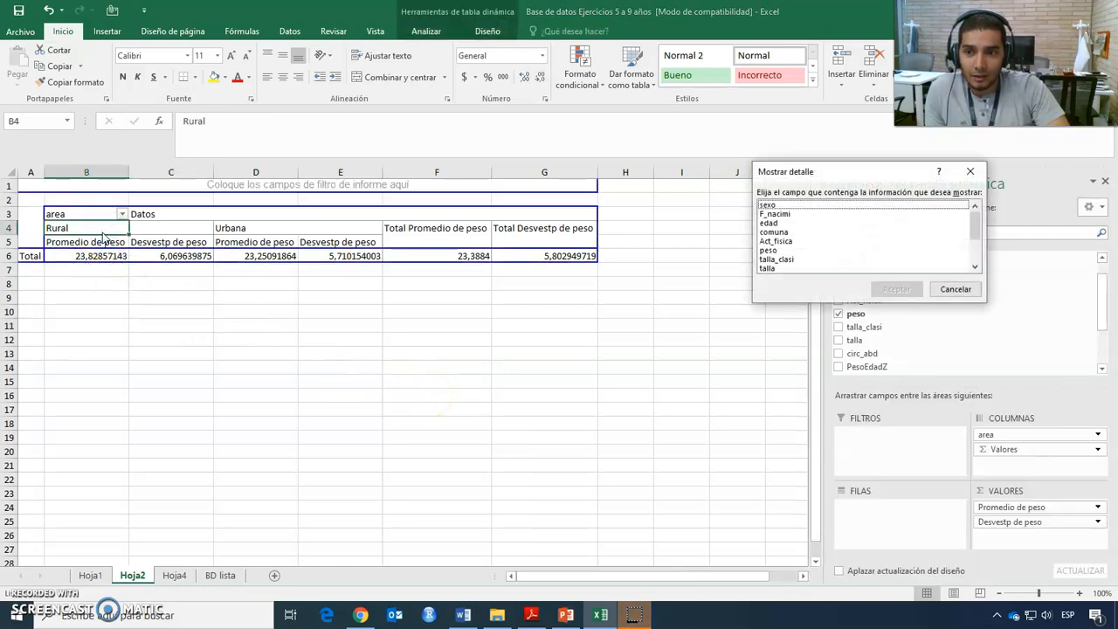
{"action": "left_click", "coordinate": [954, 289]}
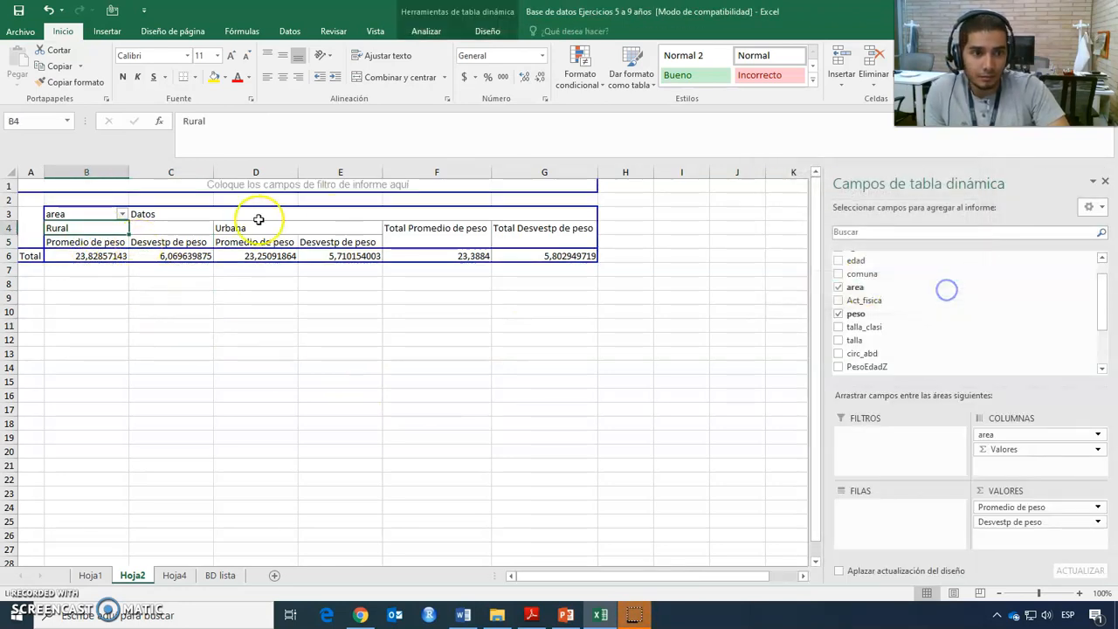
Copy the pivot table range A1:G6 from Hoja2, paste it as values at G3 on Hoja4 and select the pasted table
{"action": "left_click", "coordinate": [39, 188]}
{"action": "left_click_drag", "start_coordinate": [39, 188], "coordinate": [566, 260]}
{"action": "right_click", "coordinate": [430, 236]}
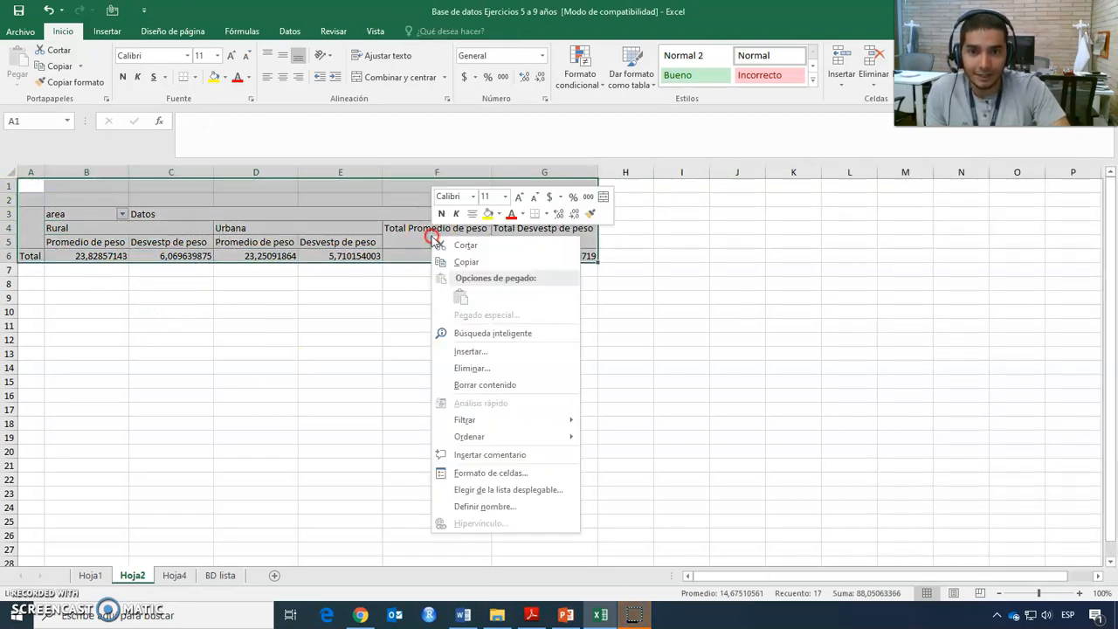
{"action": "left_click", "coordinate": [463, 259]}
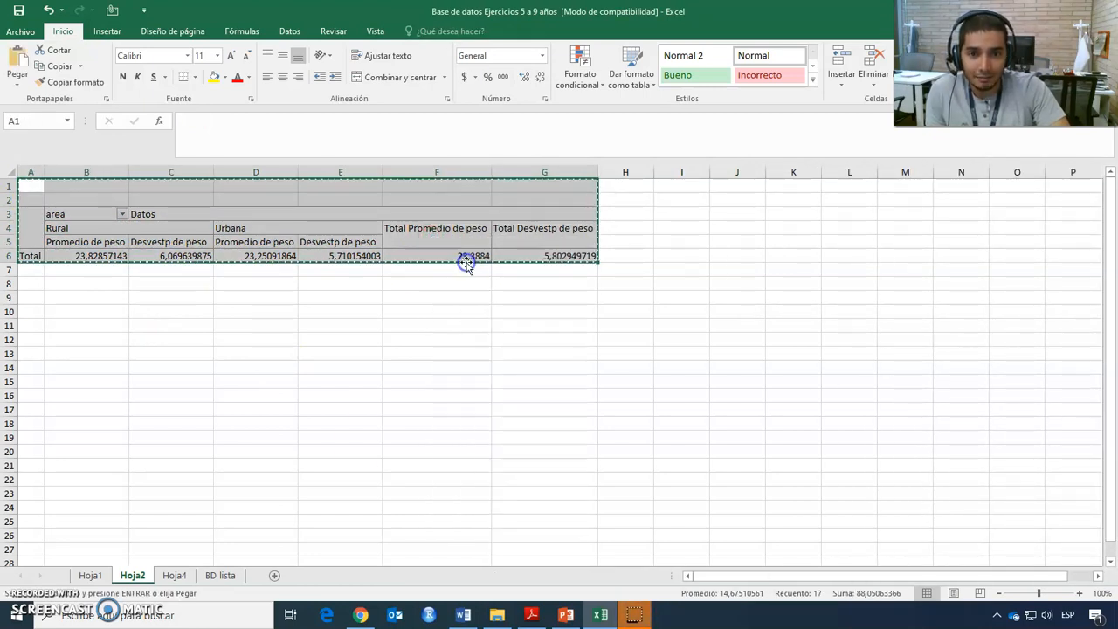
{"action": "left_click", "coordinate": [175, 575]}
{"action": "left_click", "coordinate": [403, 214]}
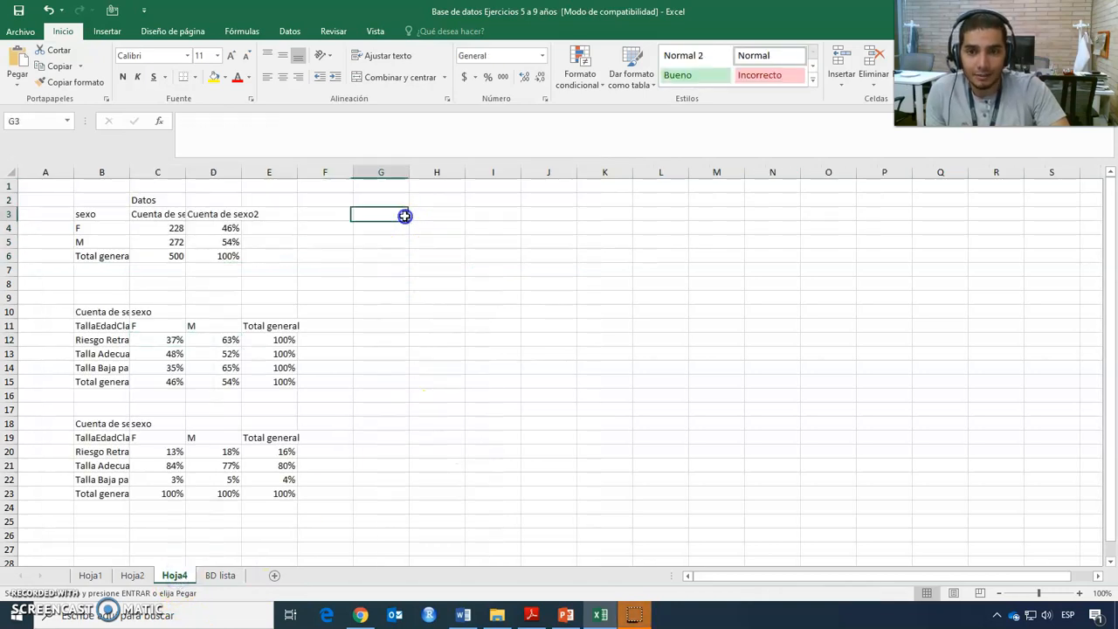
{"action": "right_click", "coordinate": [403, 214]}
{"action": "left_click", "coordinate": [457, 278]}
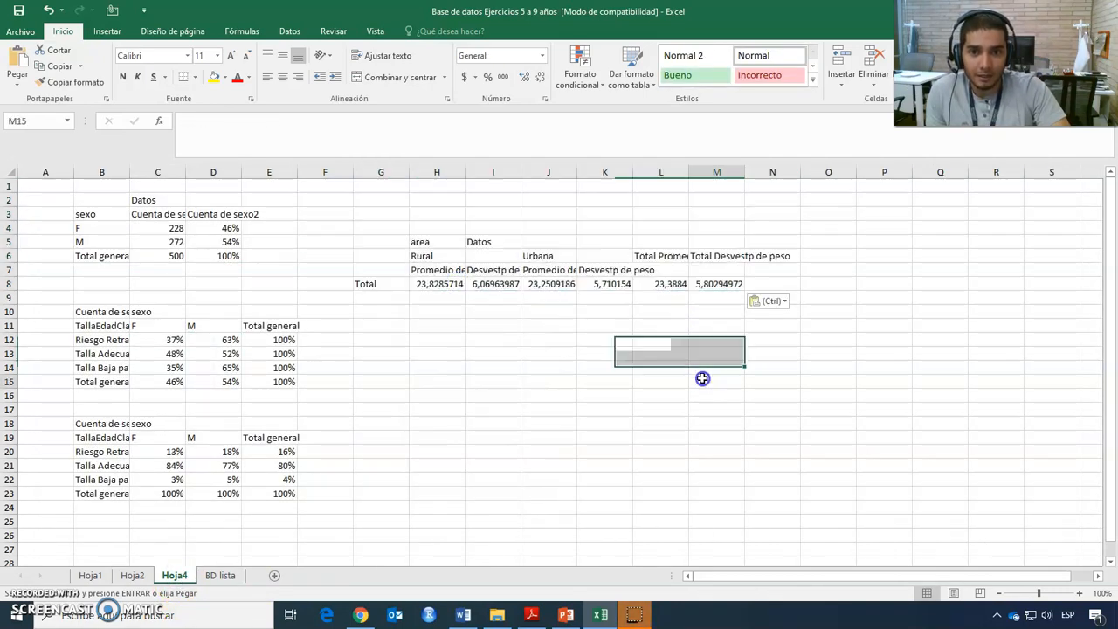
{"action": "left_click_drag", "start_coordinate": [379, 239], "coordinate": [749, 281]}
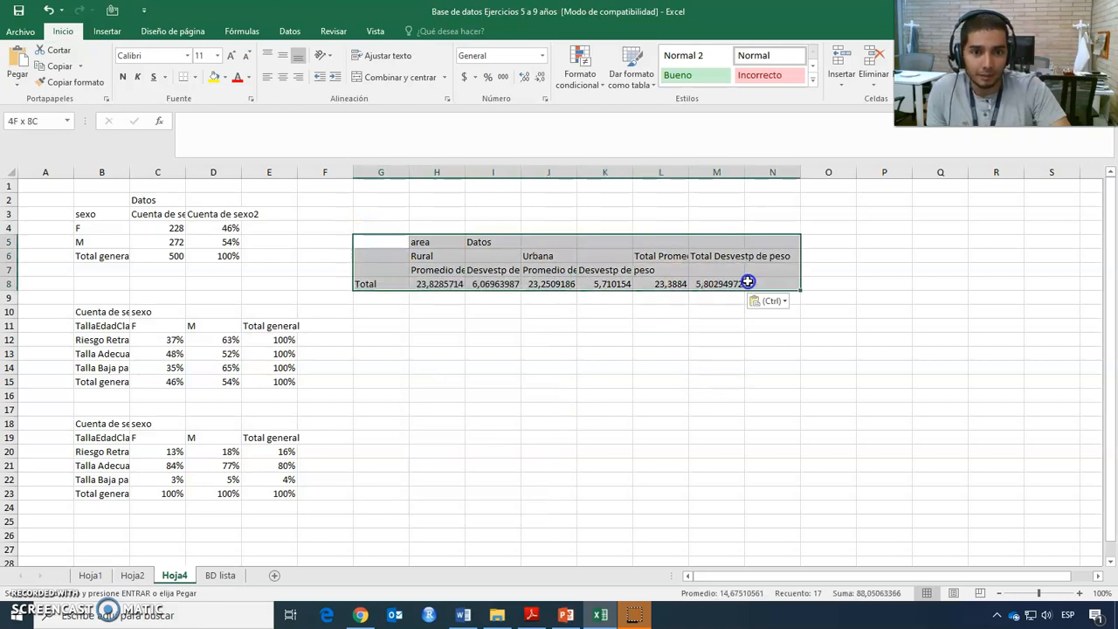
Apply all borders to the pasted table in G5:N8 on Hoja4
{"action": "left_click", "coordinate": [193, 77]}
{"action": "left_click", "coordinate": [203, 197]}
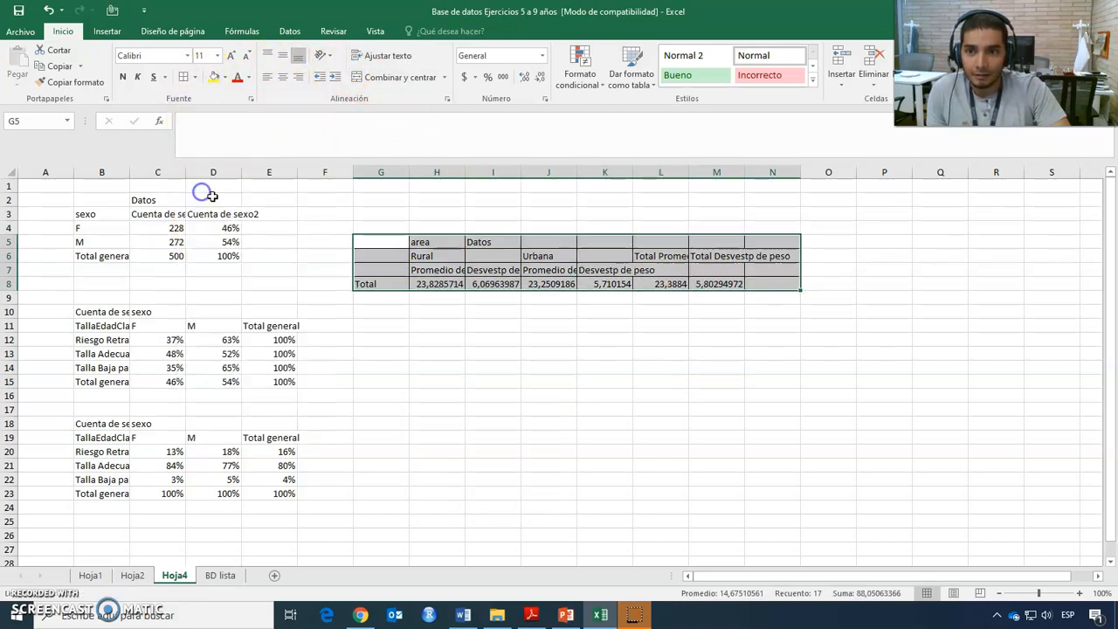
{"action": "left_click", "coordinate": [532, 356]}
Merge and centre the Rural heading across H6:I6 and the Urbana heading across J6:K6
{"action": "left_click_drag", "start_coordinate": [446, 251], "coordinate": [488, 258]}
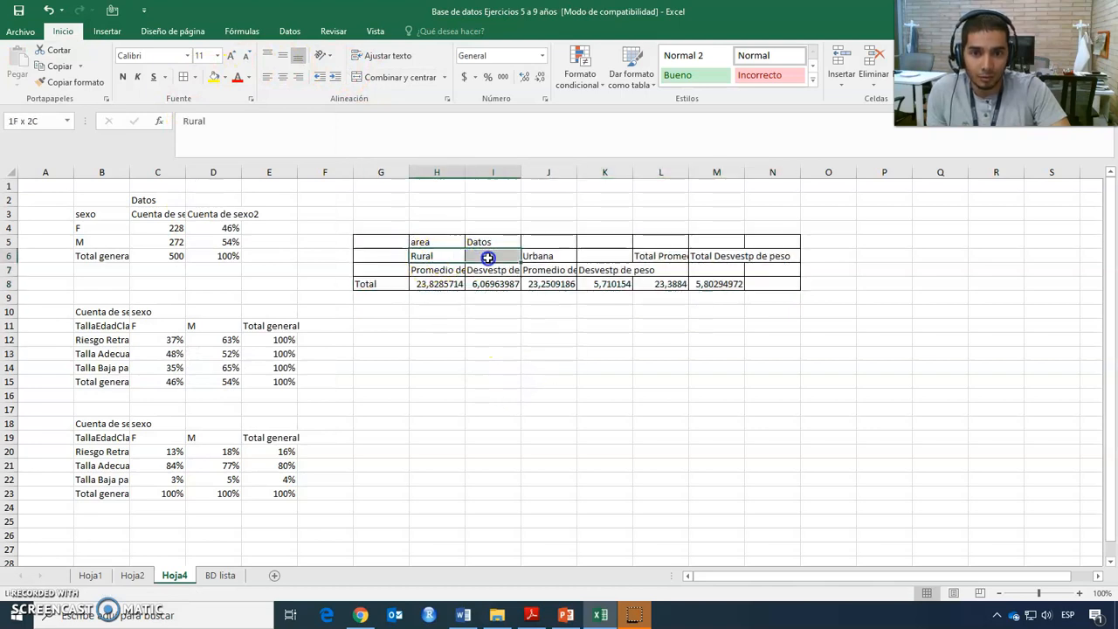
{"action": "left_click", "coordinate": [388, 77]}
{"action": "left_click_drag", "start_coordinate": [537, 256], "coordinate": [595, 256]}
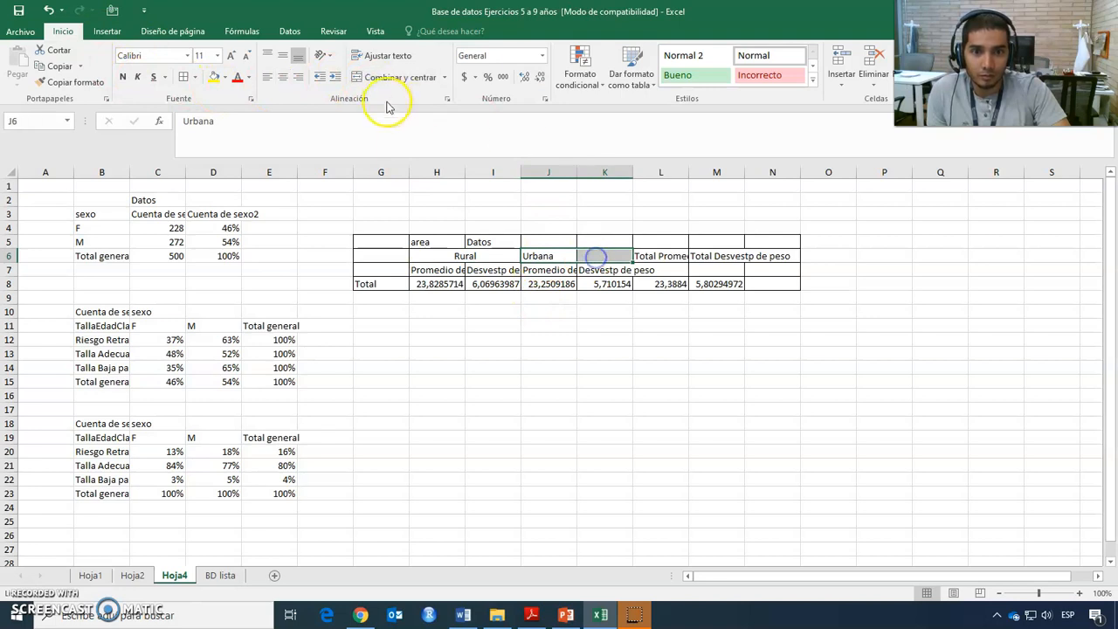
{"action": "left_click", "coordinate": [389, 76]}
{"action": "left_click", "coordinate": [668, 381]}
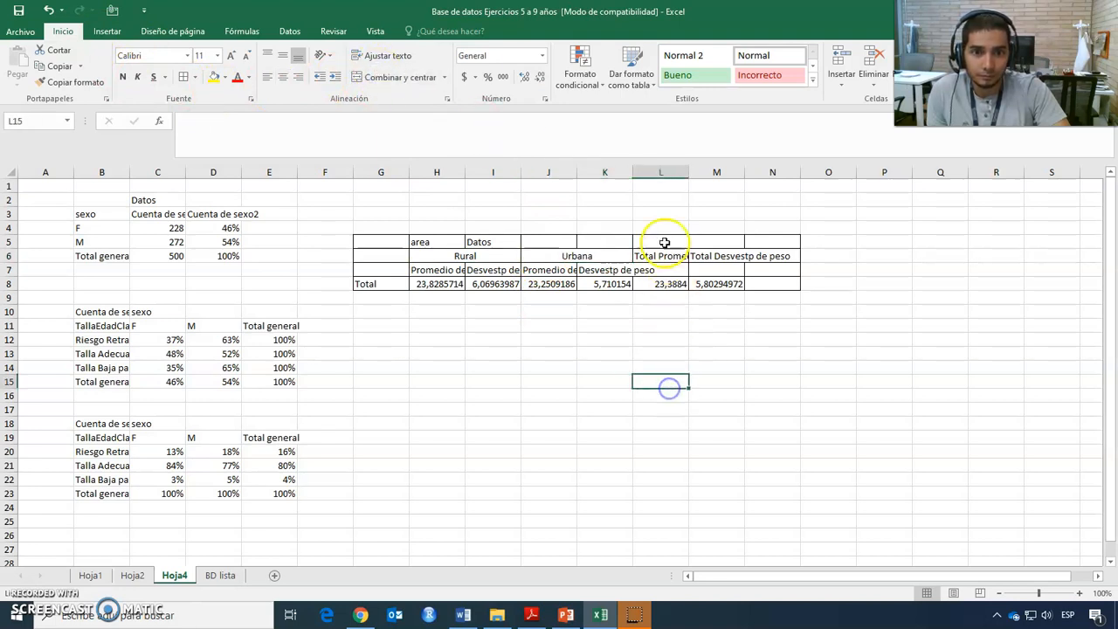
Delete columns L to N with the overall totals and widen columns K and J
{"action": "left_click_drag", "start_coordinate": [669, 171], "coordinate": [763, 166]}
{"action": "right_click", "coordinate": [709, 166]}
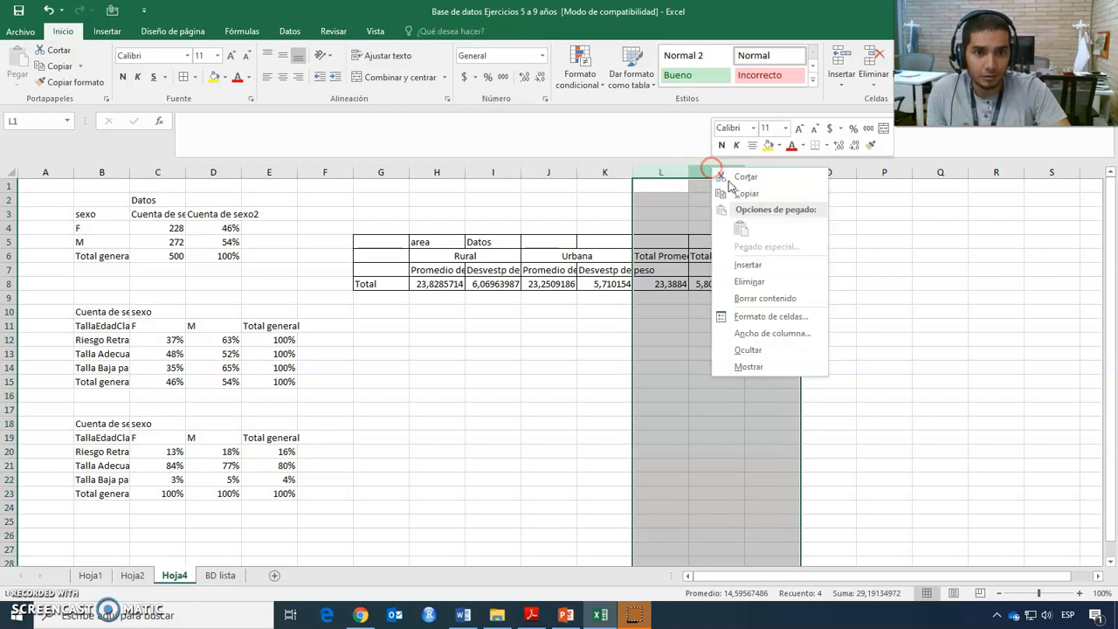
{"action": "left_click", "coordinate": [748, 282]}
{"action": "left_click", "coordinate": [766, 338]}
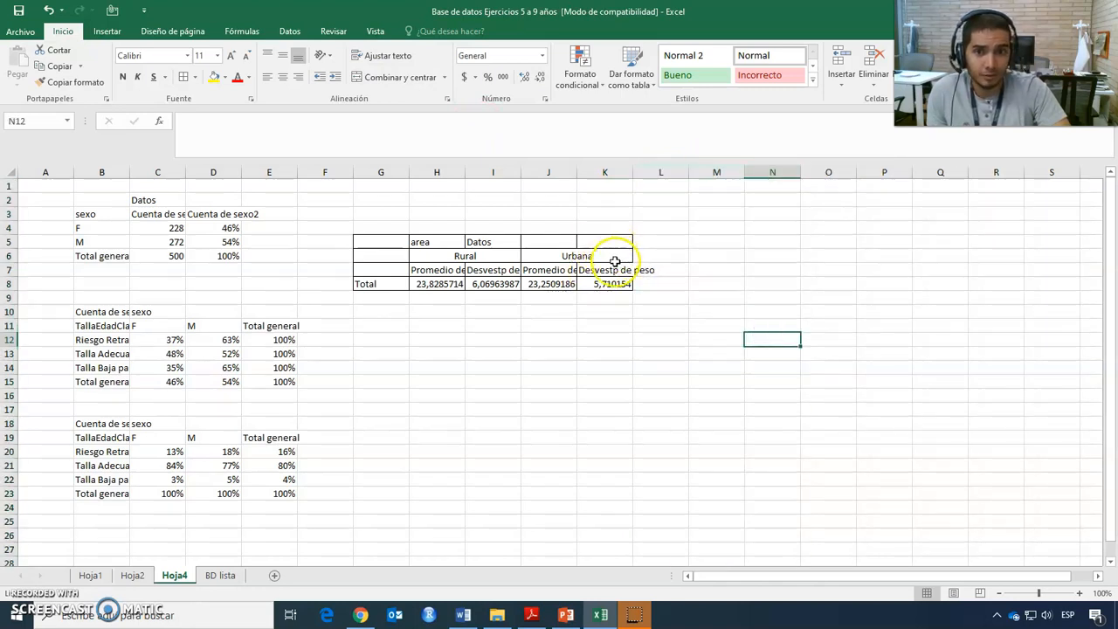
{"action": "left_click_drag", "start_coordinate": [634, 172], "coordinate": [665, 172]}
{"action": "left_click_drag", "start_coordinate": [579, 170], "coordinate": [591, 172]}
Replace the headings in H7:K7 with Medis, DS, Media and DS
{"action": "left_click", "coordinate": [440, 270]}
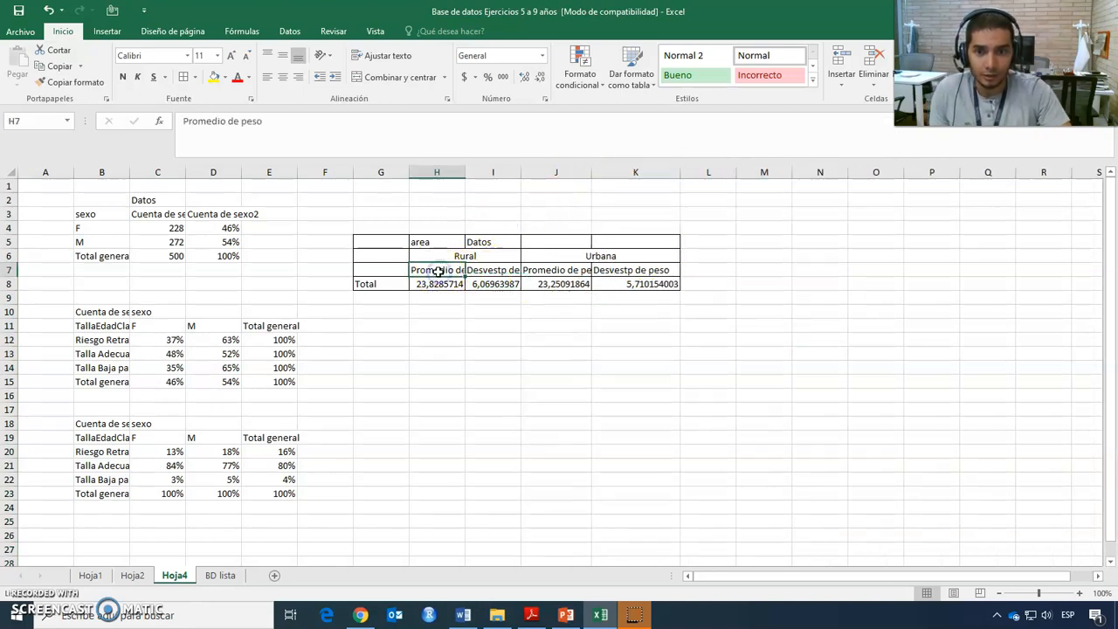
{"action": "type", "text": "Media"}
{"action": "key", "text": "Tab"}
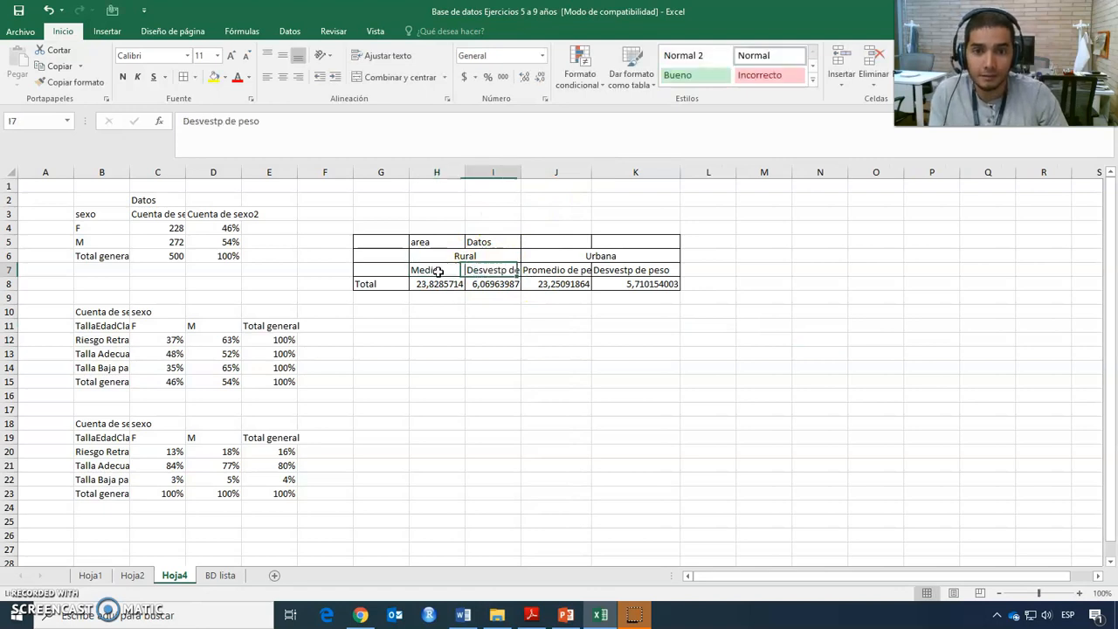
{"action": "type", "text": "DS"}
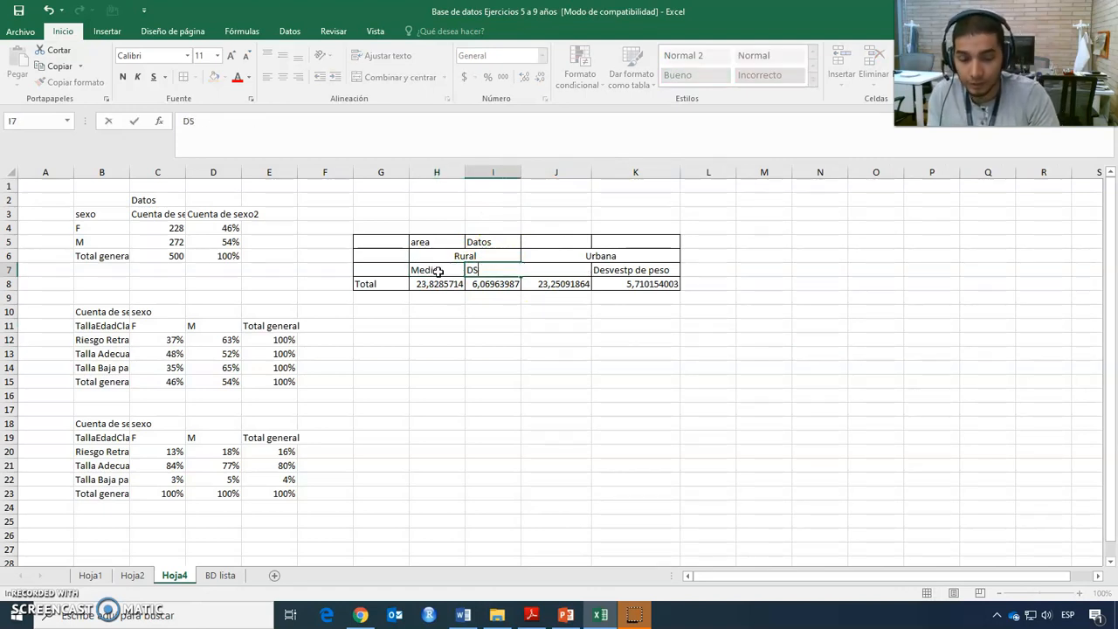
{"action": "key", "text": "Tab"}
{"action": "type", "text": "M"}
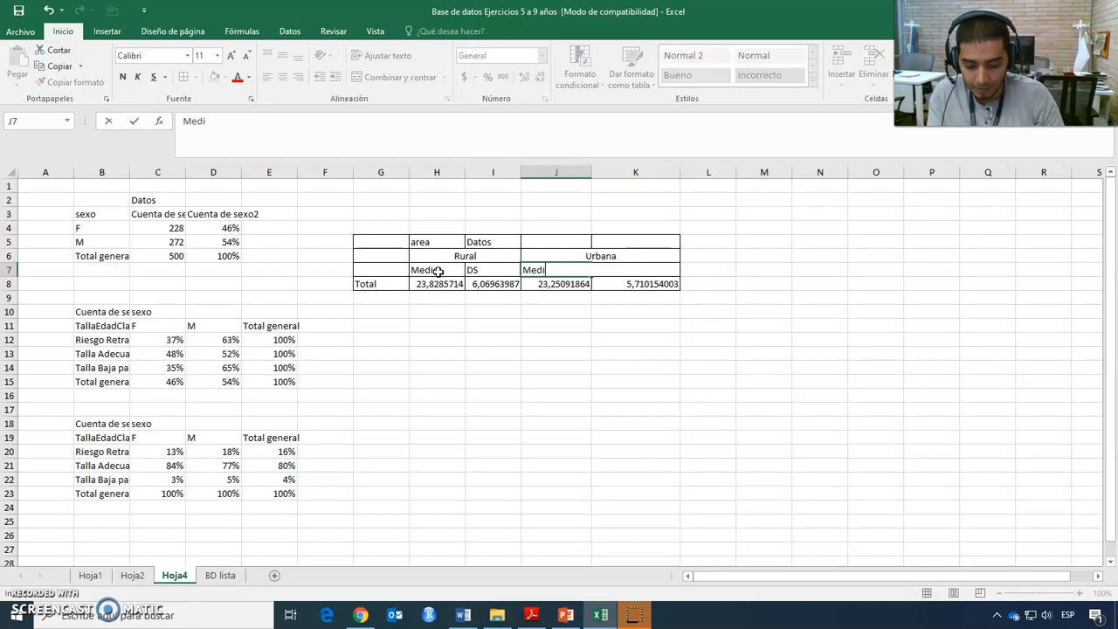
{"action": "type", "text": "edia"}
{"action": "key", "text": "Tab"}
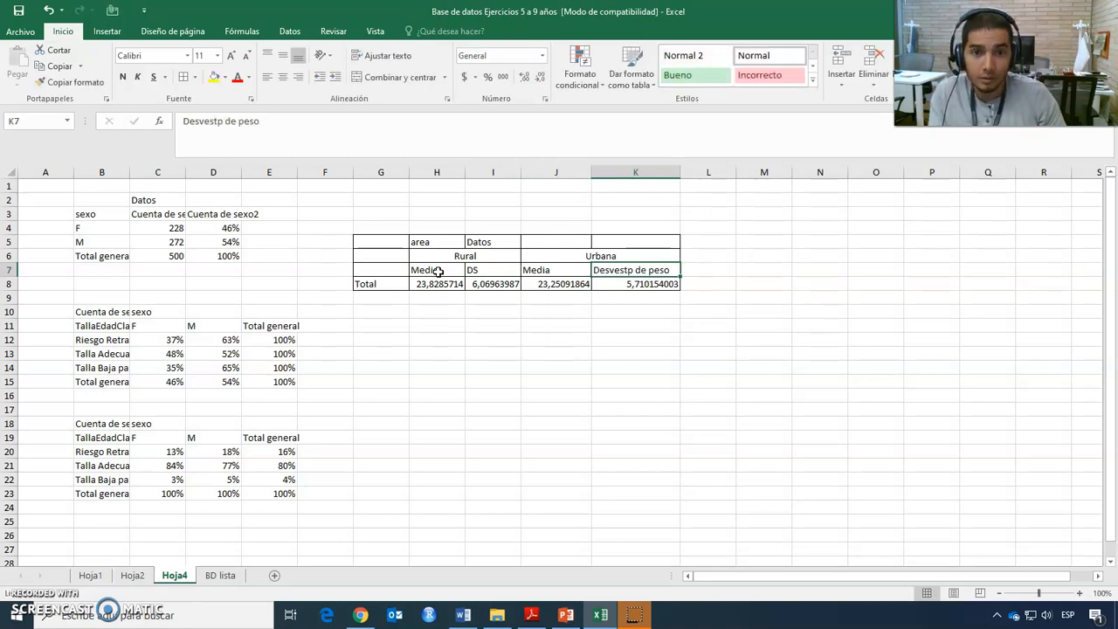
{"action": "type", "text": "DS"}
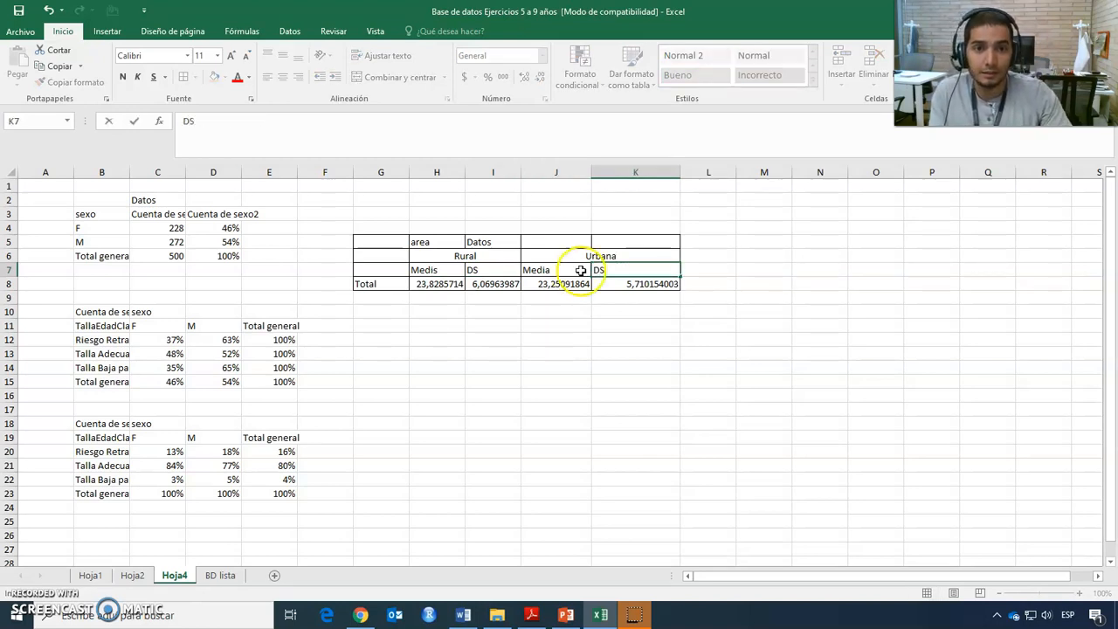
{"action": "left_click", "coordinate": [707, 339]}
Centre the mean and standard deviation headings in H7:K7
{"action": "left_click_drag", "start_coordinate": [437, 270], "coordinate": [624, 274]}
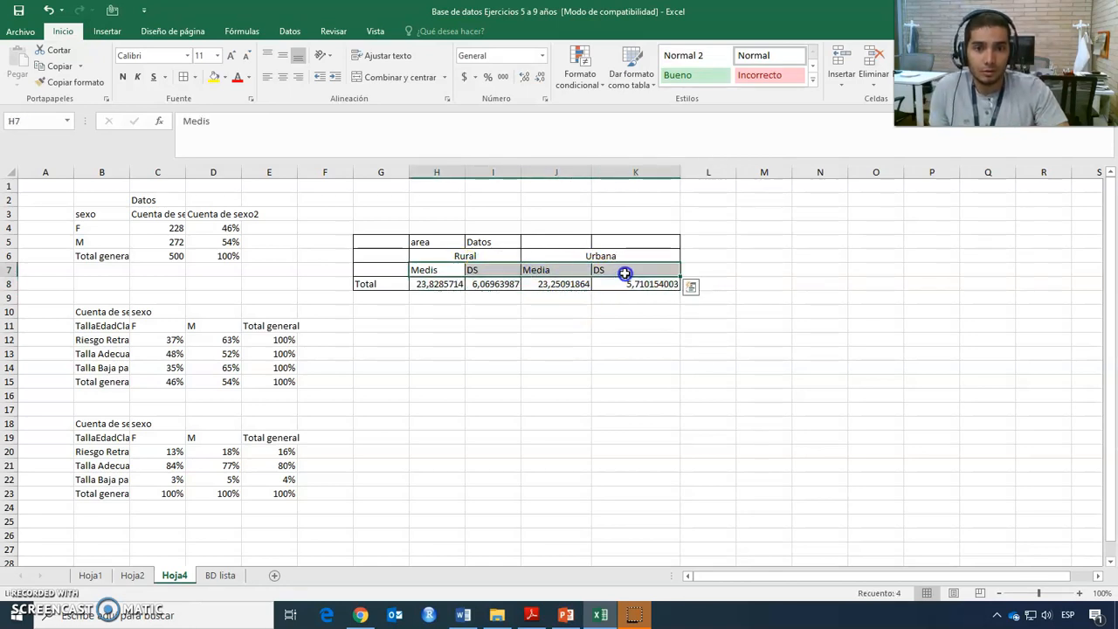
{"action": "left_click", "coordinate": [282, 77]}
{"action": "left_click", "coordinate": [446, 321]}
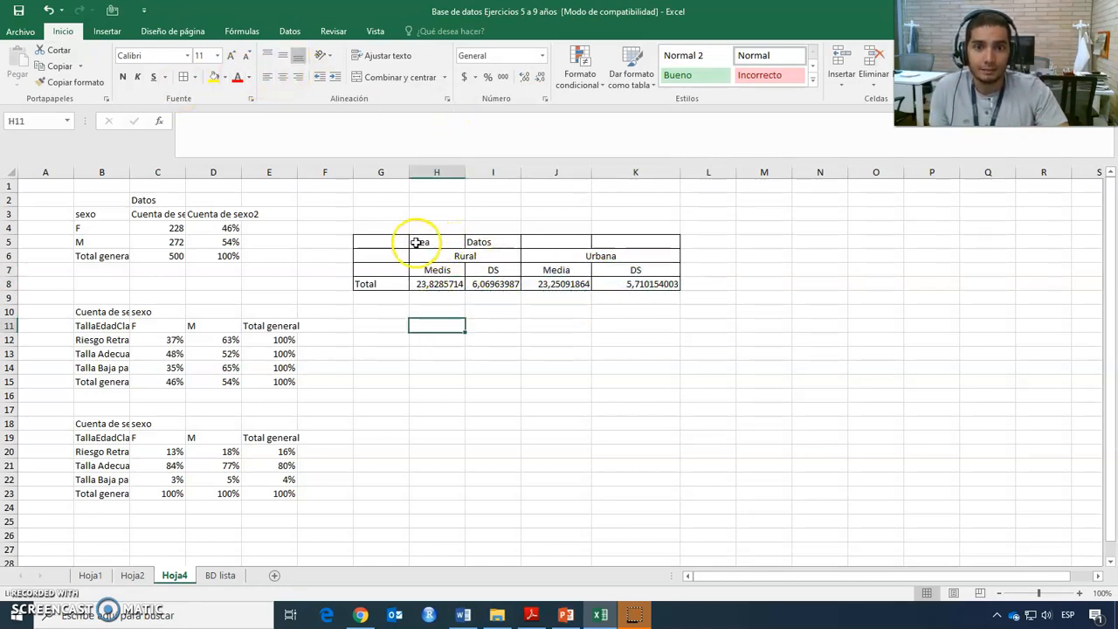
Clear the area and Datos labels from G5:K5
{"action": "left_click_drag", "start_coordinate": [389, 243], "coordinate": [631, 240]}
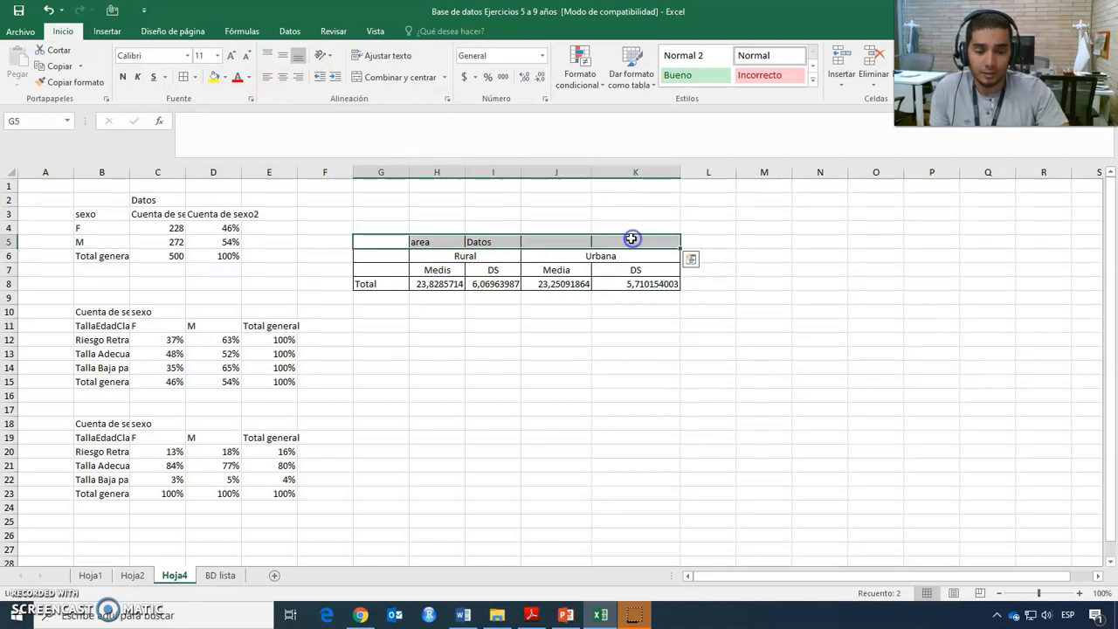
{"action": "key", "text": "Delete"}
{"action": "left_click", "coordinate": [589, 424]}
Delete column G, which holds the Total row label
{"action": "left_click", "coordinate": [386, 257]}
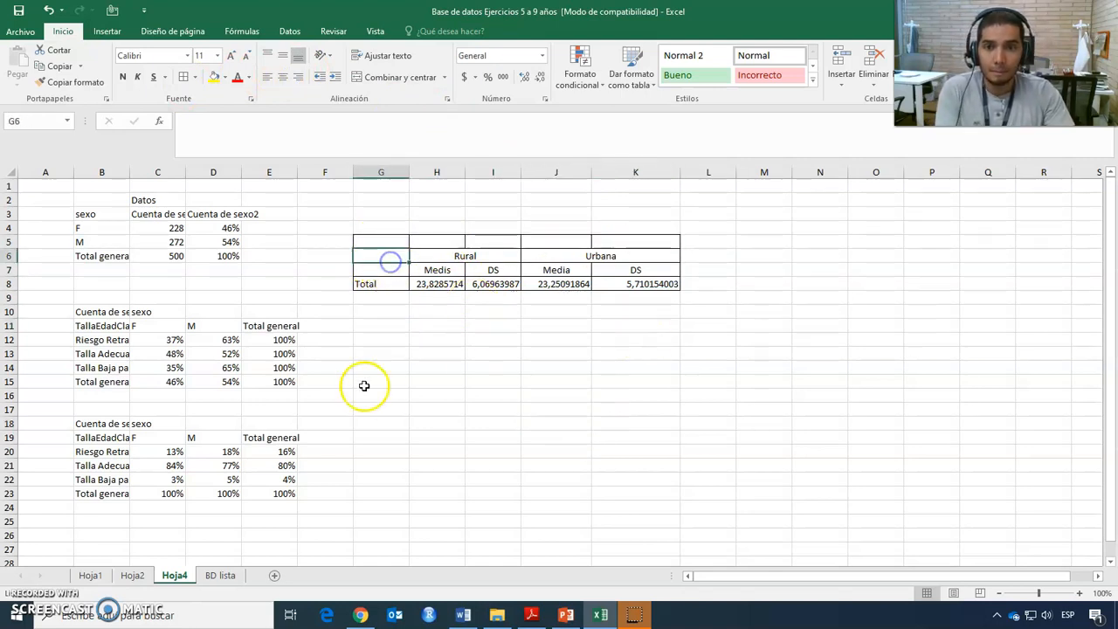
{"action": "left_click", "coordinate": [397, 172]}
{"action": "right_click", "coordinate": [398, 172]}
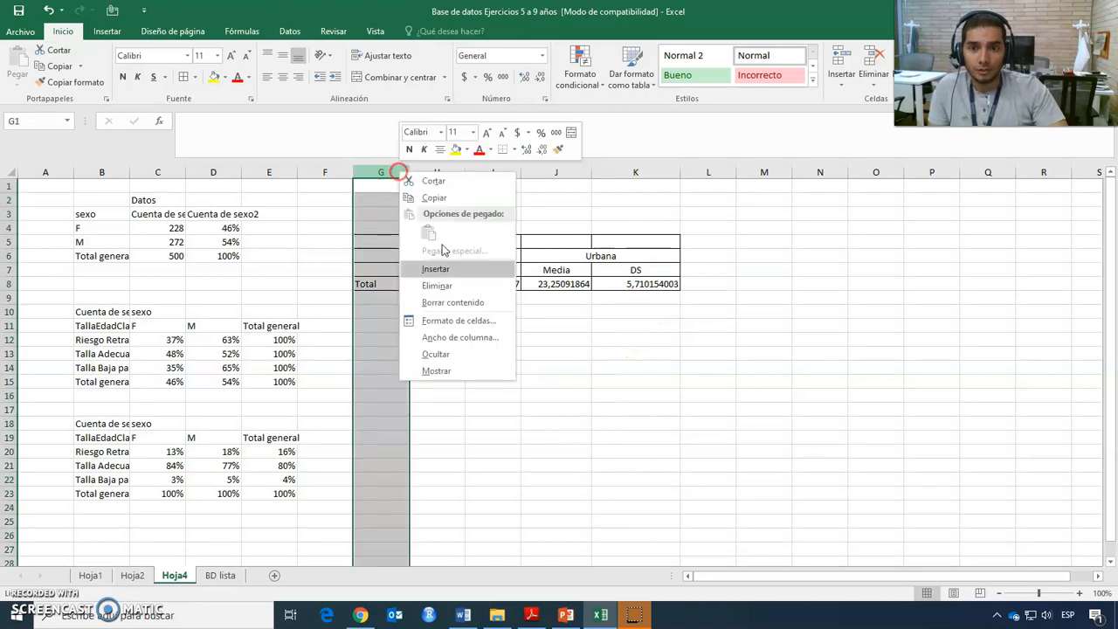
{"action": "left_click", "coordinate": [448, 286]}
{"action": "left_click", "coordinate": [434, 339]}
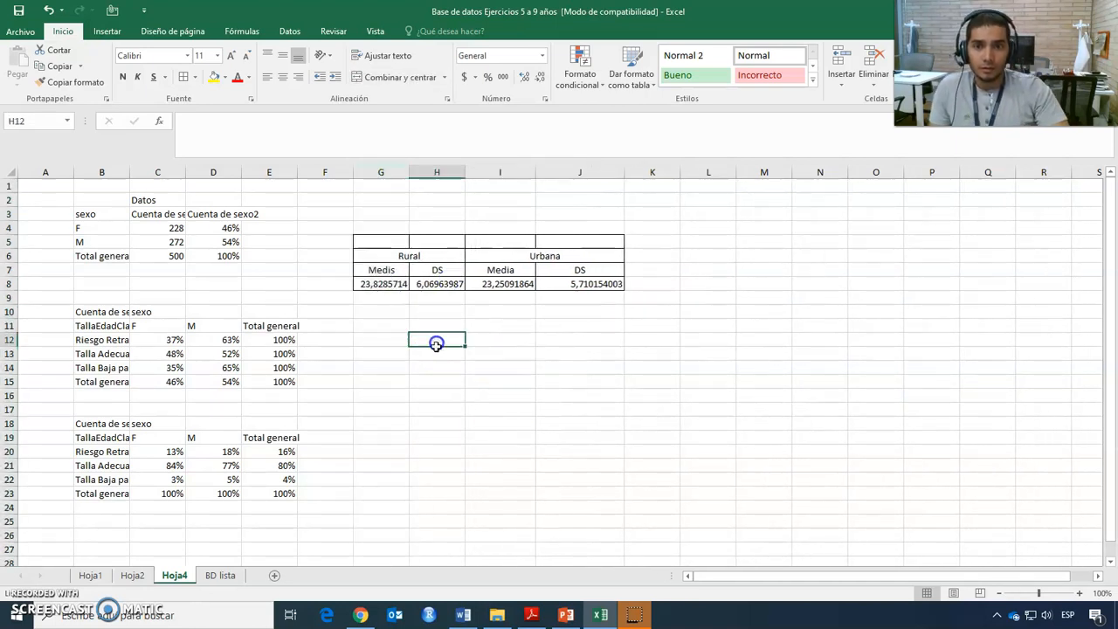
Correct the misspelled heading in G7 to Media
{"action": "left_click", "coordinate": [395, 273]}
{"action": "double_click", "coordinate": [396, 273]}
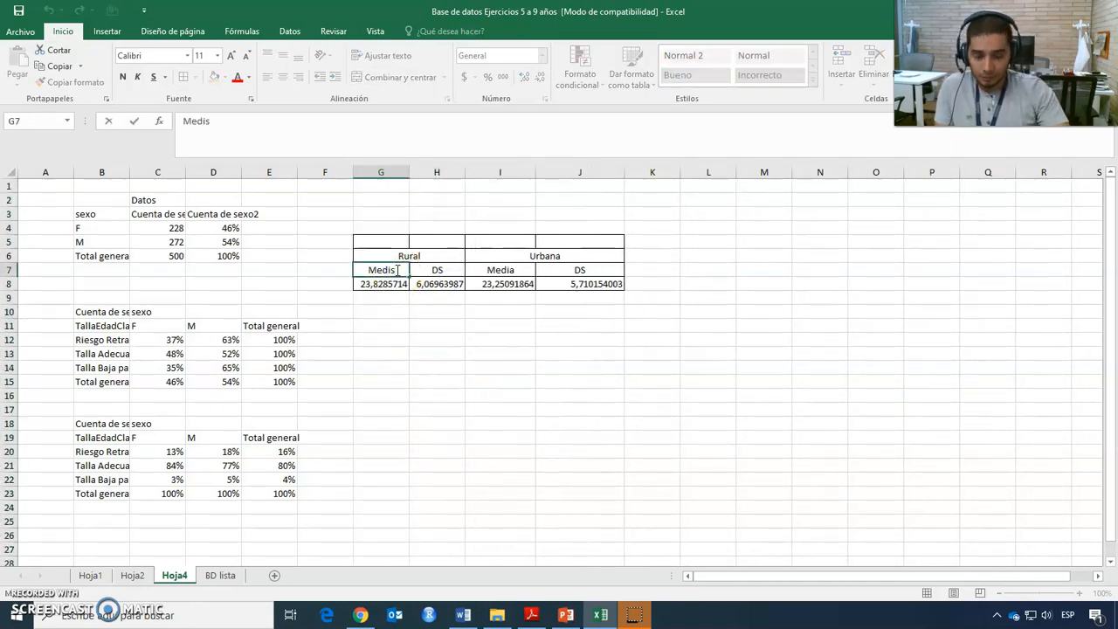
{"action": "key", "text": "BackSpace"}
{"action": "left_click", "coordinate": [399, 352]}
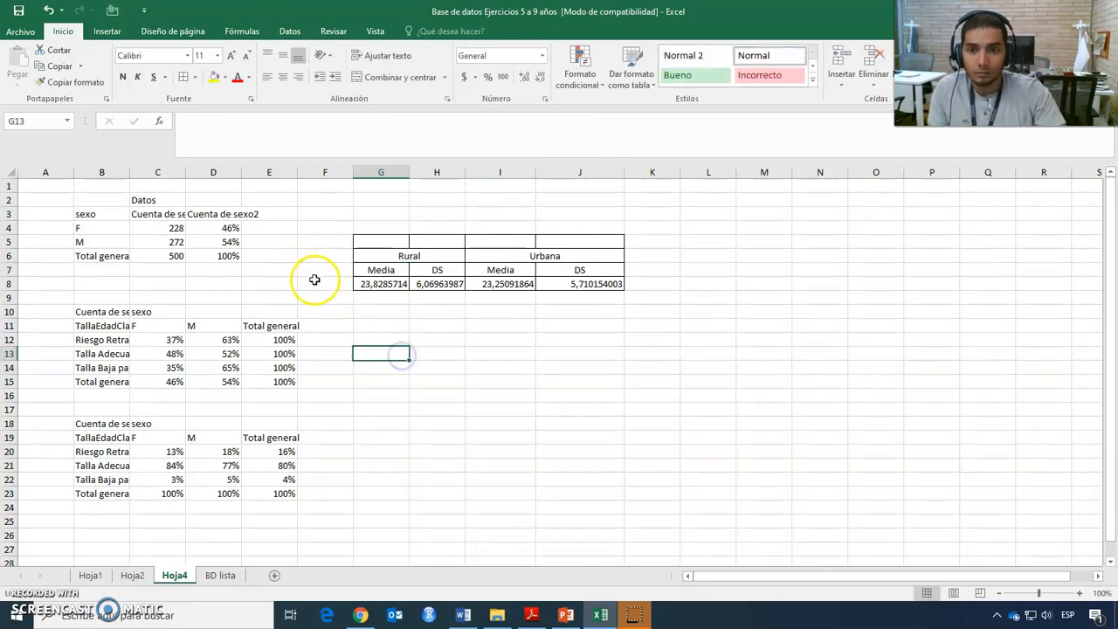
Enter Peso as the table's row label in F8 and give the cell borders
{"action": "left_click", "coordinate": [335, 283]}
{"action": "type", "text": "Peso"}
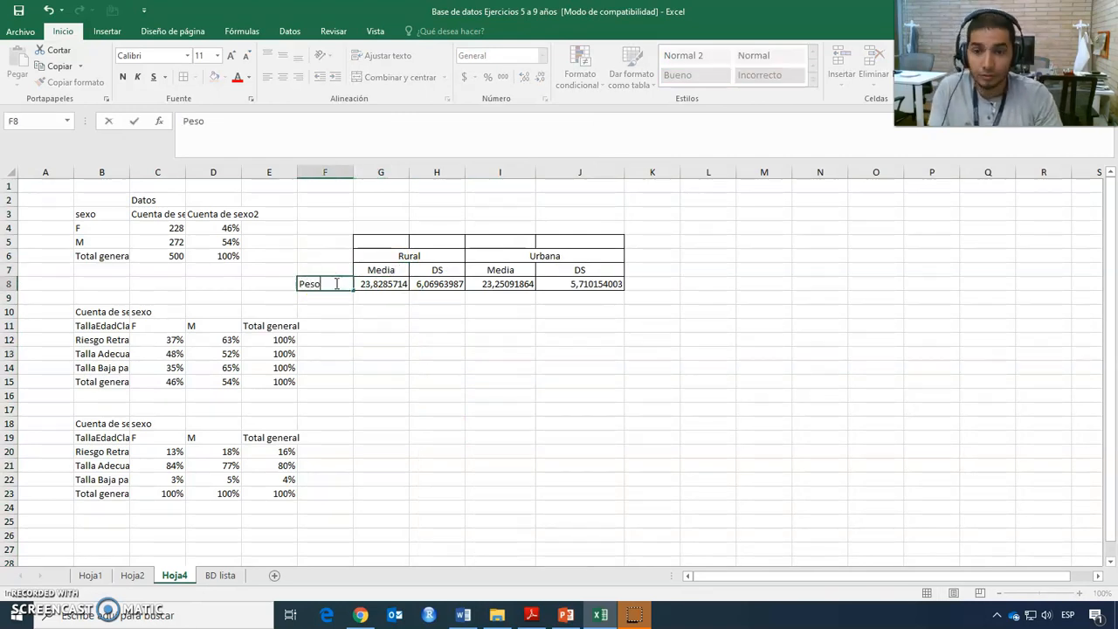
{"action": "key", "text": "Tab"}
{"action": "left_click", "coordinate": [336, 283]}
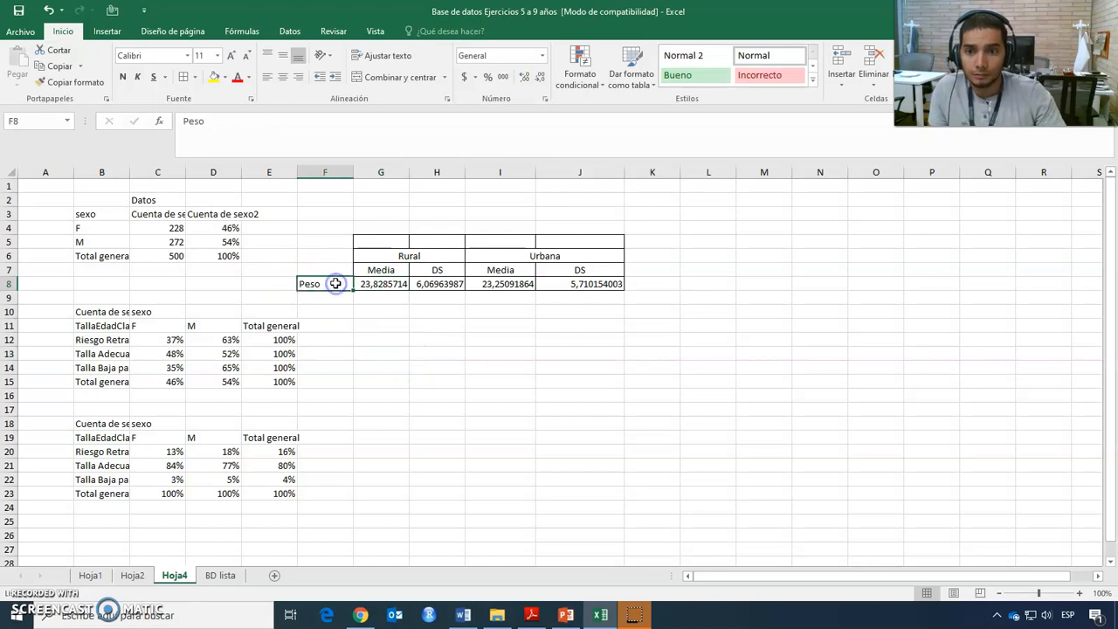
{"action": "left_click", "coordinate": [433, 313]}
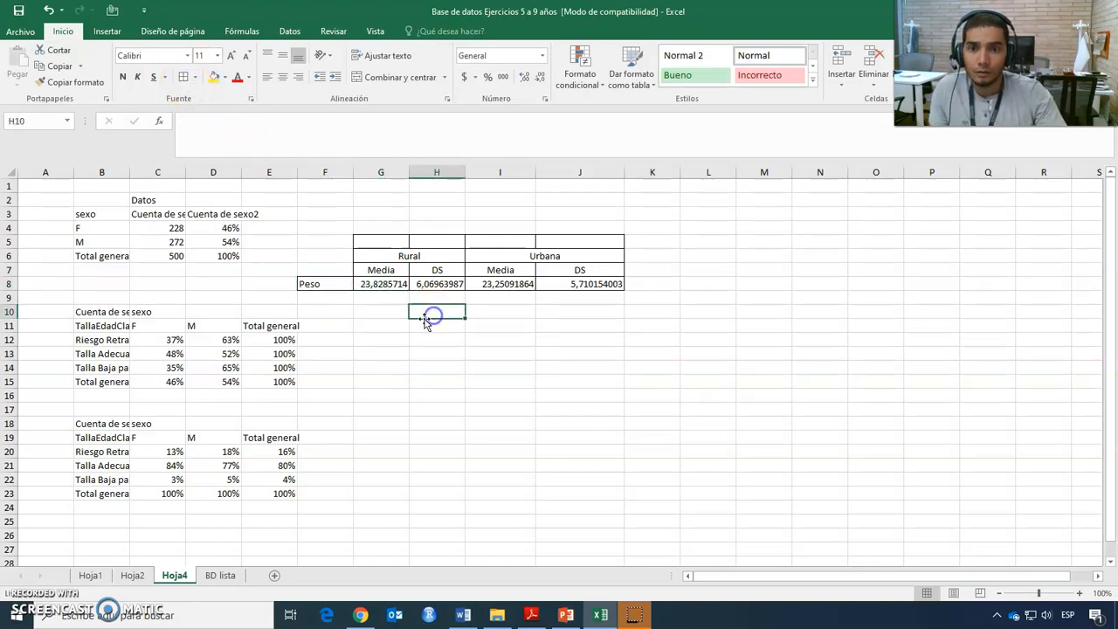
Switch to PowerPoint to compare the table with the slide's mean and standard deviation rows, and return to Excel
{"action": "left_click", "coordinate": [422, 257]}
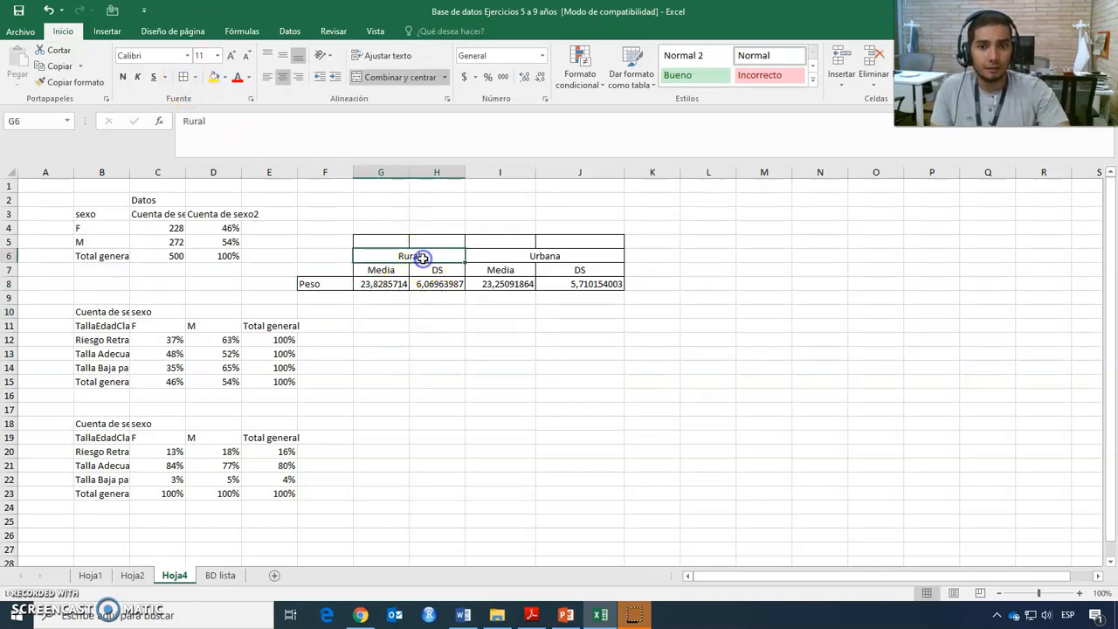
{"action": "left_click", "coordinate": [565, 615]}
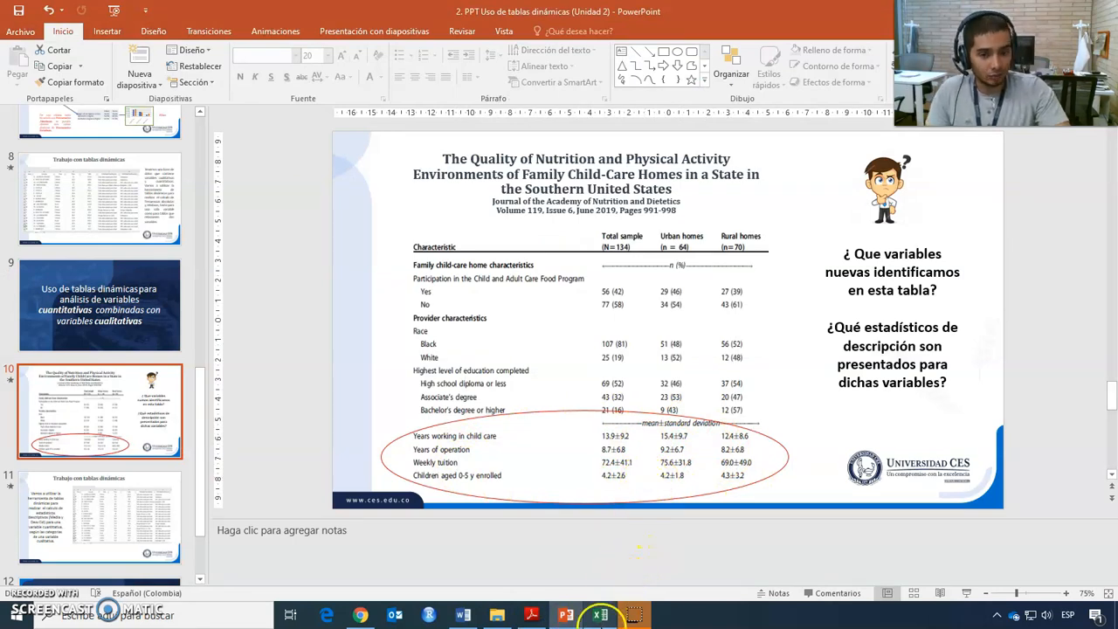
{"action": "left_click", "coordinate": [600, 615]}
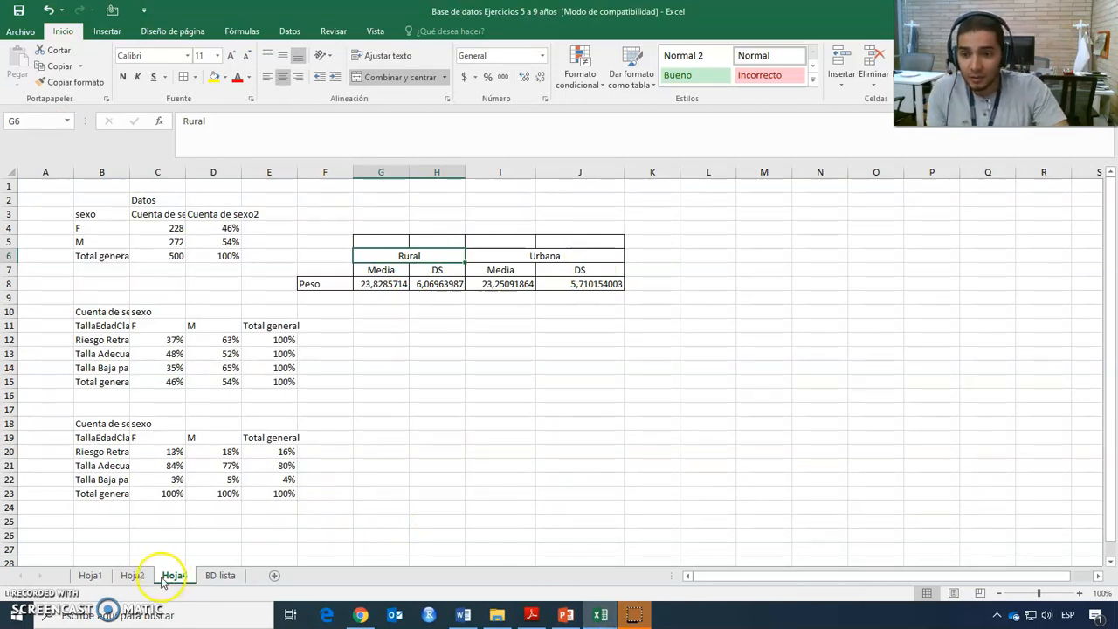
Add the Act_fisica field to the rows of the pivot table on Hoja2
{"action": "left_click", "coordinate": [133, 575]}
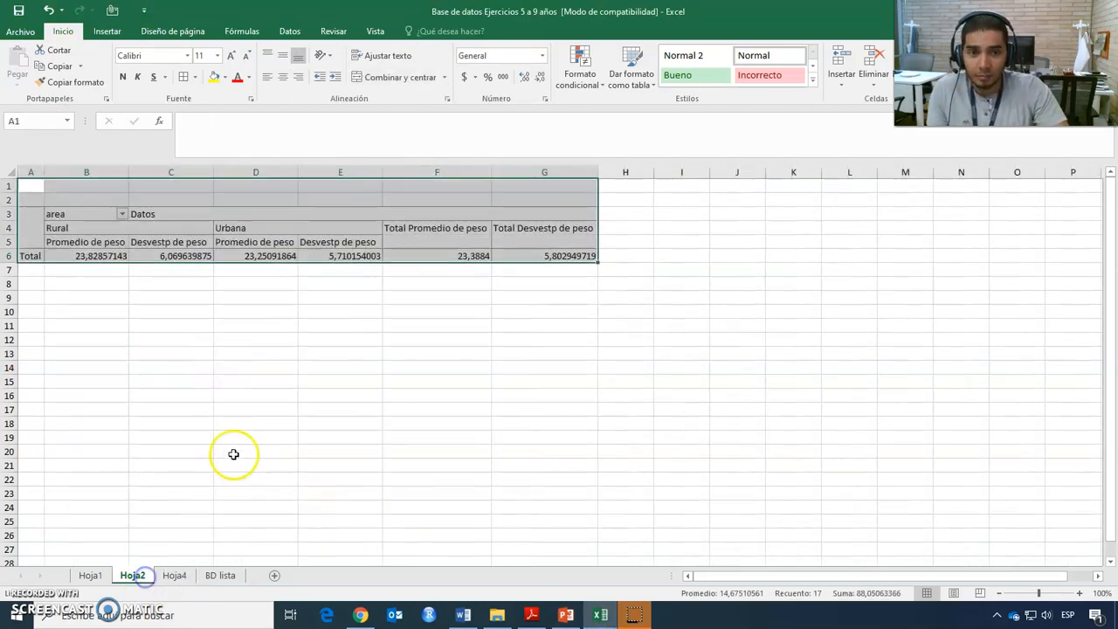
{"action": "left_click", "coordinate": [280, 246]}
{"action": "left_click", "coordinate": [611, 348]}
{"action": "left_click", "coordinate": [500, 244]}
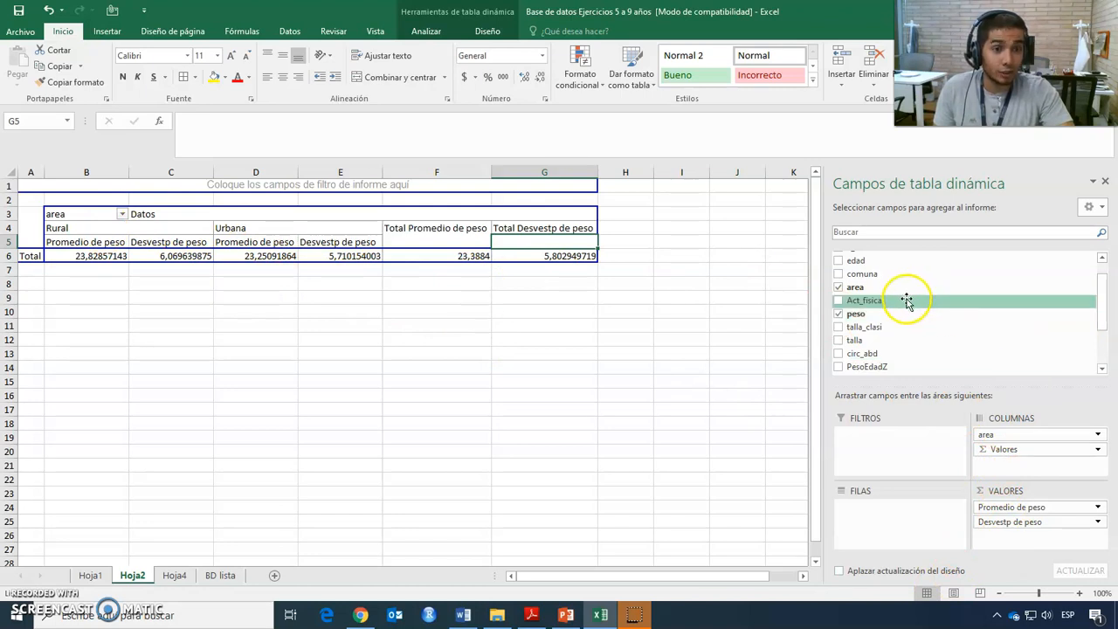
{"action": "left_click_drag", "start_coordinate": [906, 300], "coordinate": [873, 519]}
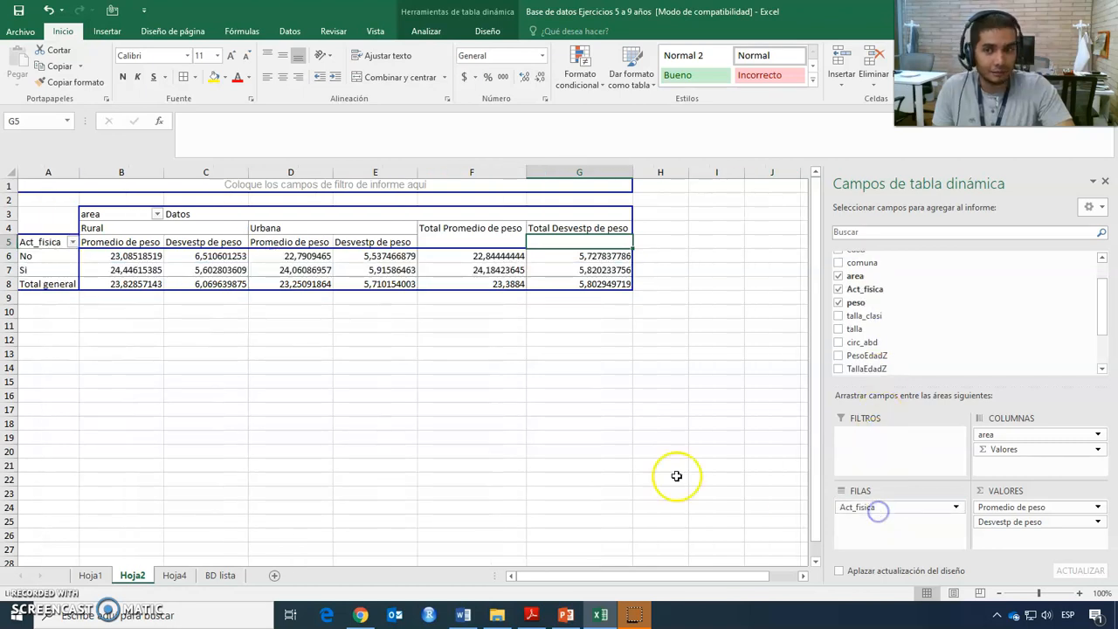
{"action": "left_click", "coordinate": [316, 422]}
{"action": "left_click", "coordinate": [449, 407]}
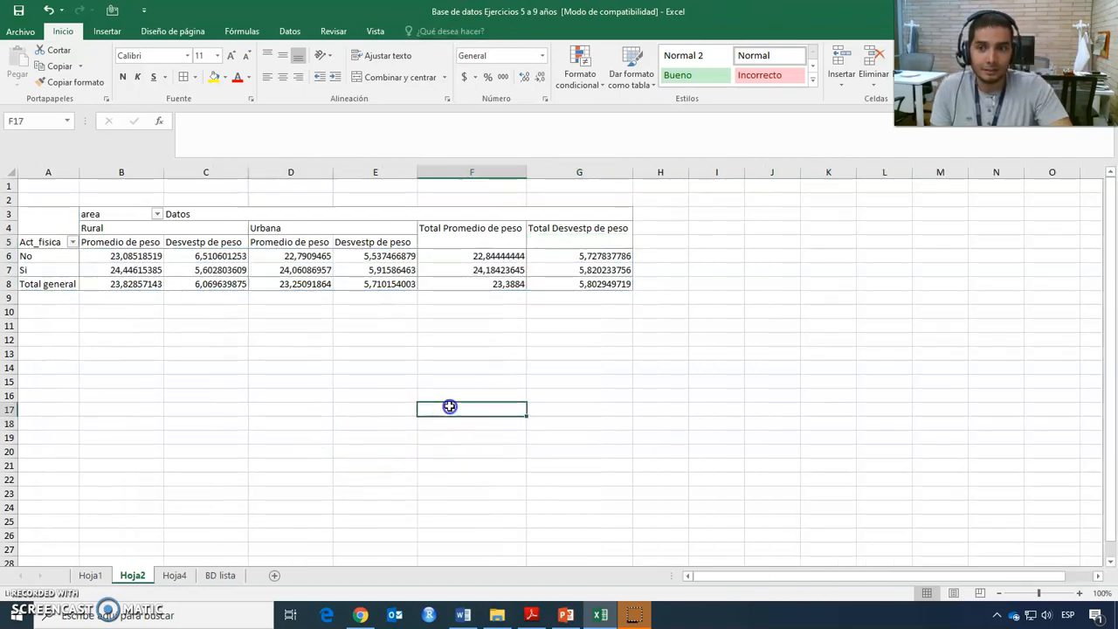
{"action": "left_click", "coordinate": [530, 466]}
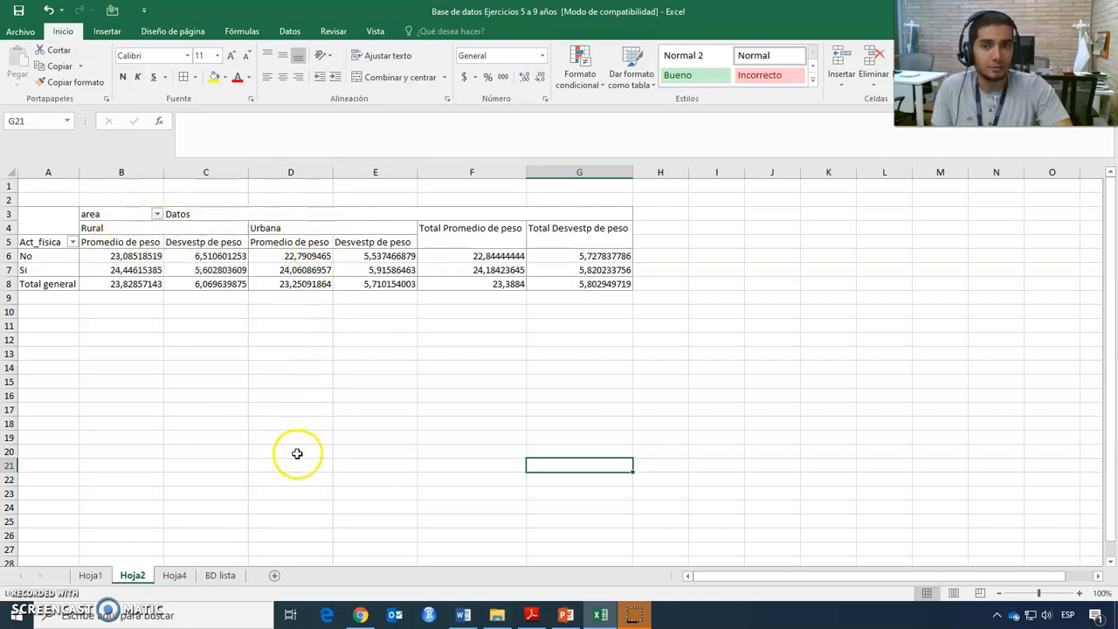
Copy the entire pivot table on Hoja2, including its headers and totals
{"action": "left_click_drag", "start_coordinate": [88, 228], "coordinate": [366, 278]}
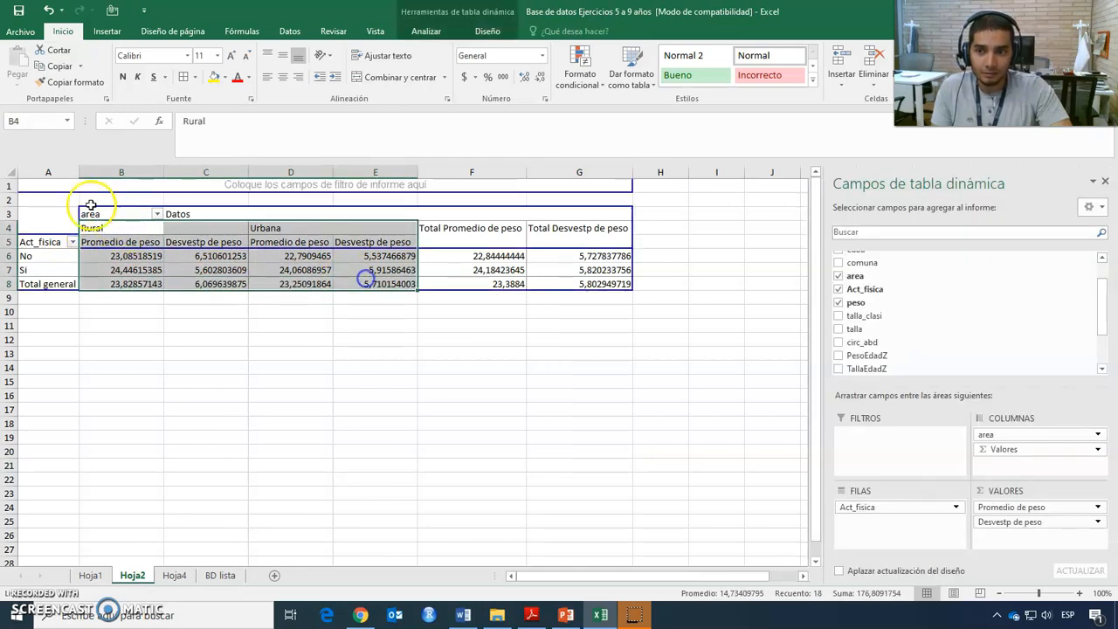
{"action": "left_click", "coordinate": [33, 225]}
{"action": "left_click", "coordinate": [70, 353]}
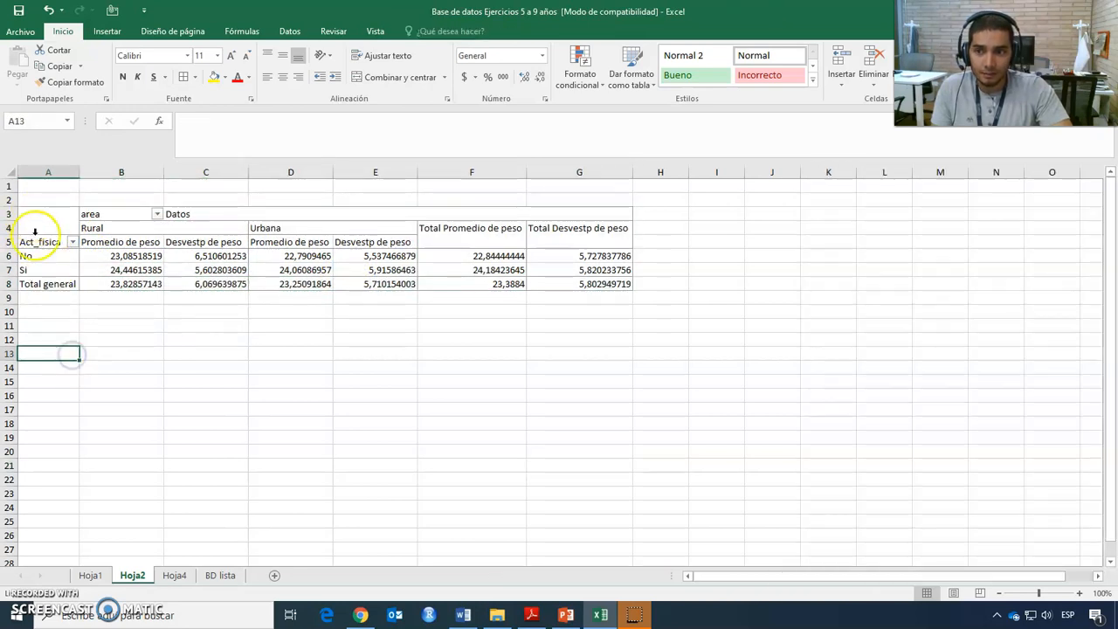
{"action": "left_click", "coordinate": [30, 231]}
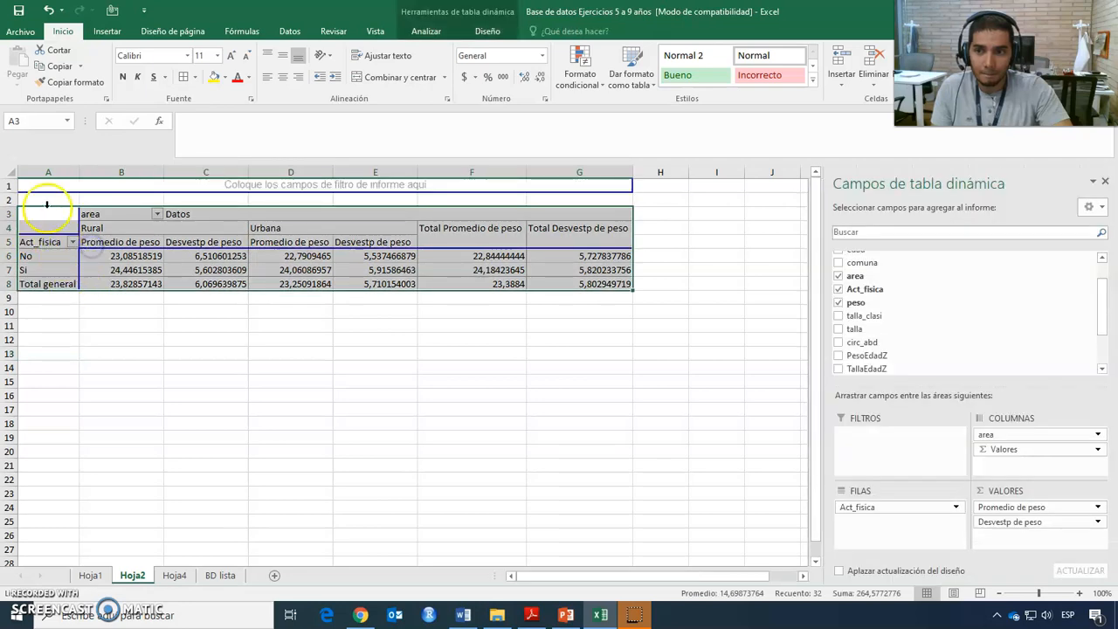
{"action": "right_click", "coordinate": [146, 237]}
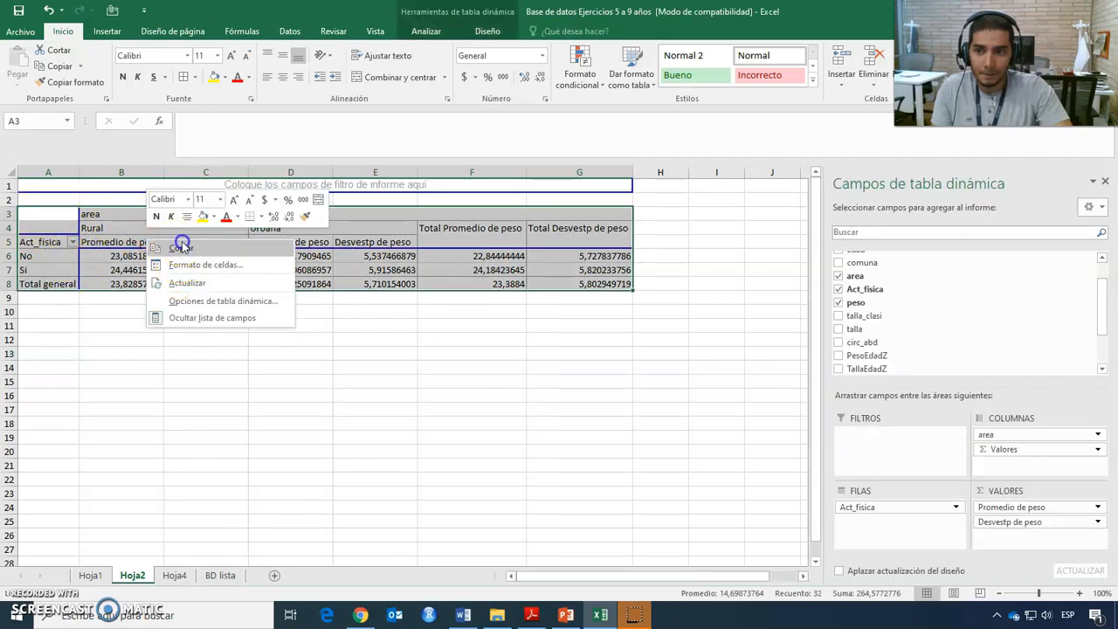
{"action": "left_click", "coordinate": [181, 242]}
Paste the copied pivot table as values only on Hoja4, starting at cell I12
{"action": "left_click", "coordinate": [174, 575]}
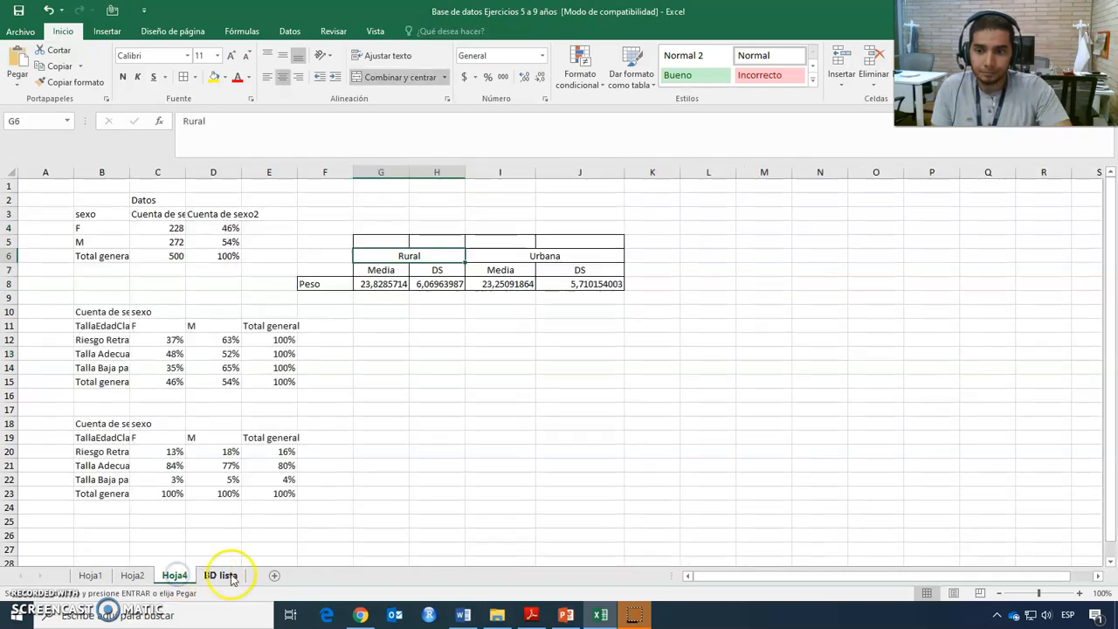
{"action": "left_click", "coordinate": [477, 338]}
{"action": "right_click", "coordinate": [477, 337]}
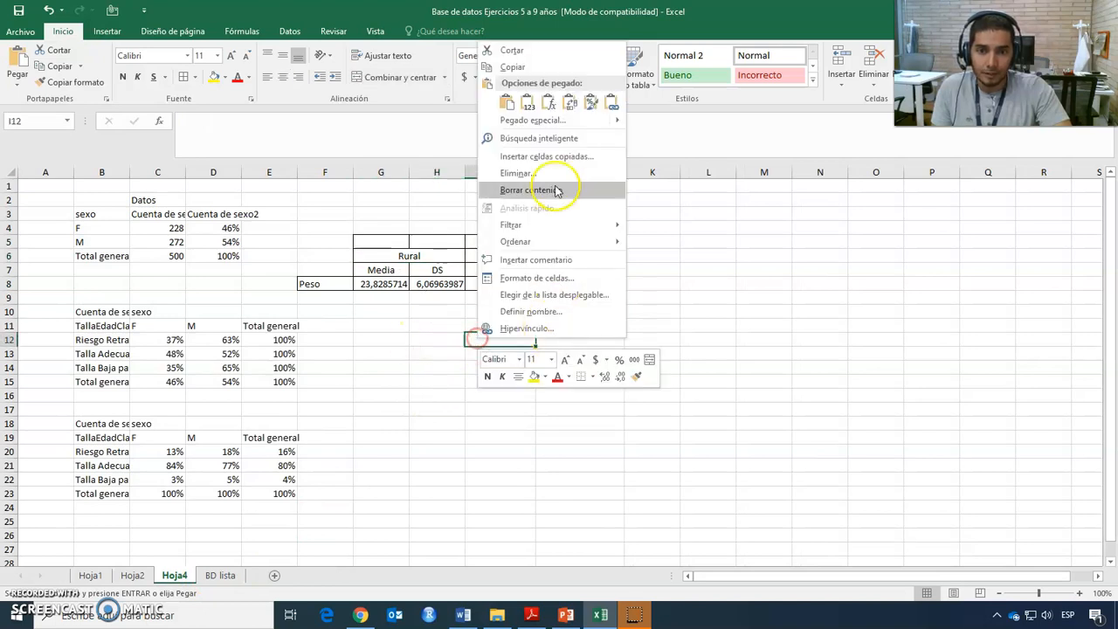
{"action": "left_click", "coordinate": [529, 101]}
{"action": "left_click", "coordinate": [743, 496]}
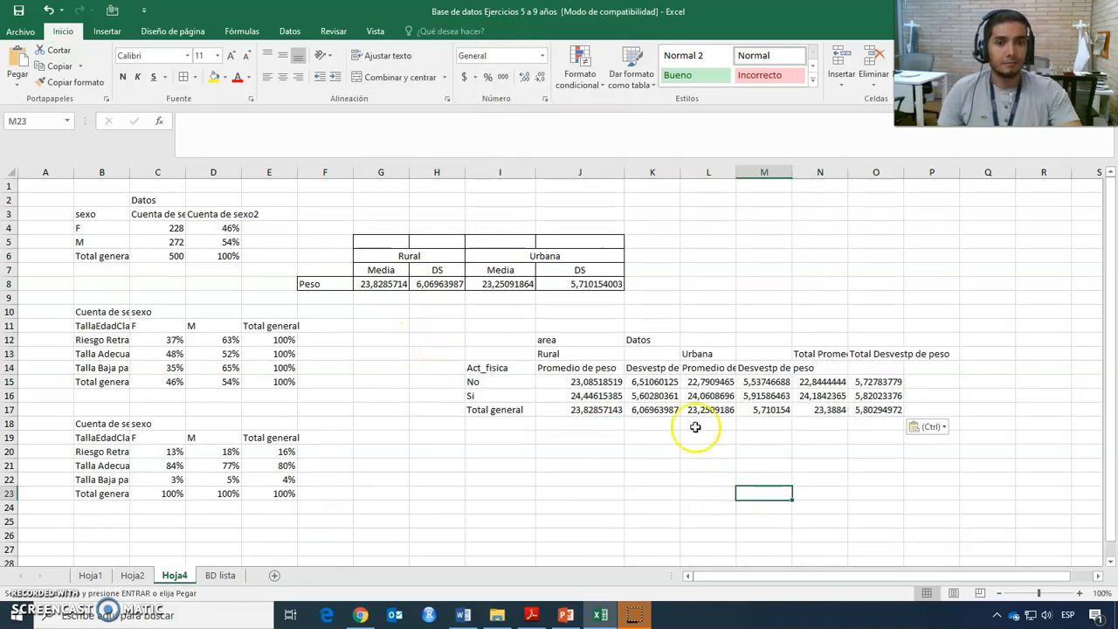
Clear the area and Datos header row in J12:O12 and the overall total columns in N13:O17
{"action": "left_click_drag", "start_coordinate": [547, 340], "coordinate": [883, 347]}
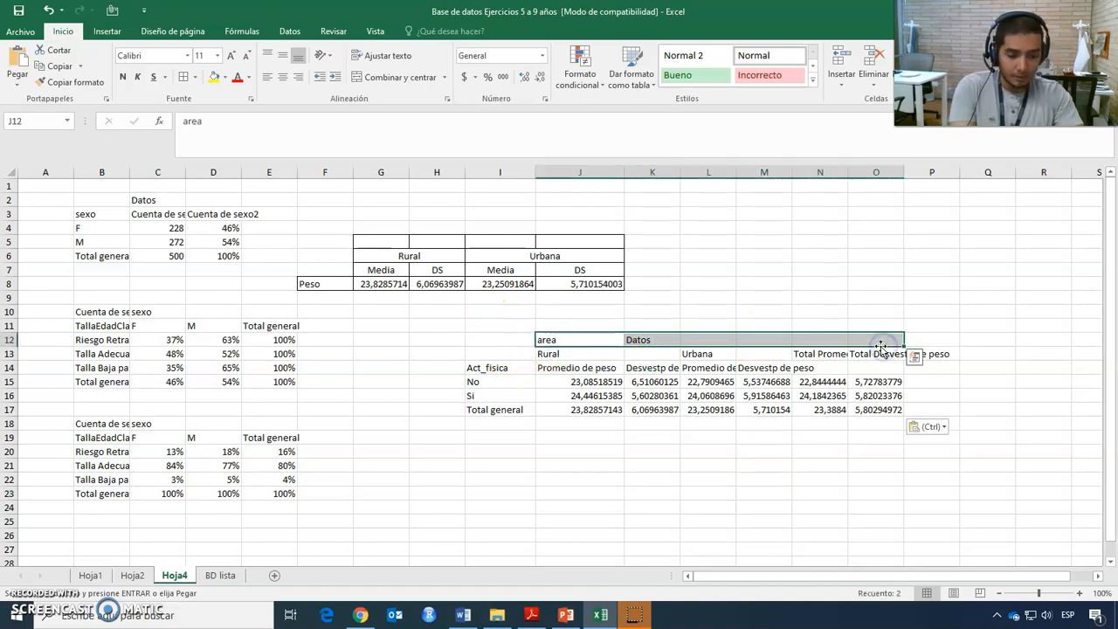
{"action": "key", "text": "Delete"}
{"action": "left_click_drag", "start_coordinate": [772, 357], "coordinate": [879, 414]}
{"action": "left_click", "coordinate": [836, 484]}
{"action": "left_click_drag", "start_coordinate": [819, 354], "coordinate": [899, 416]}
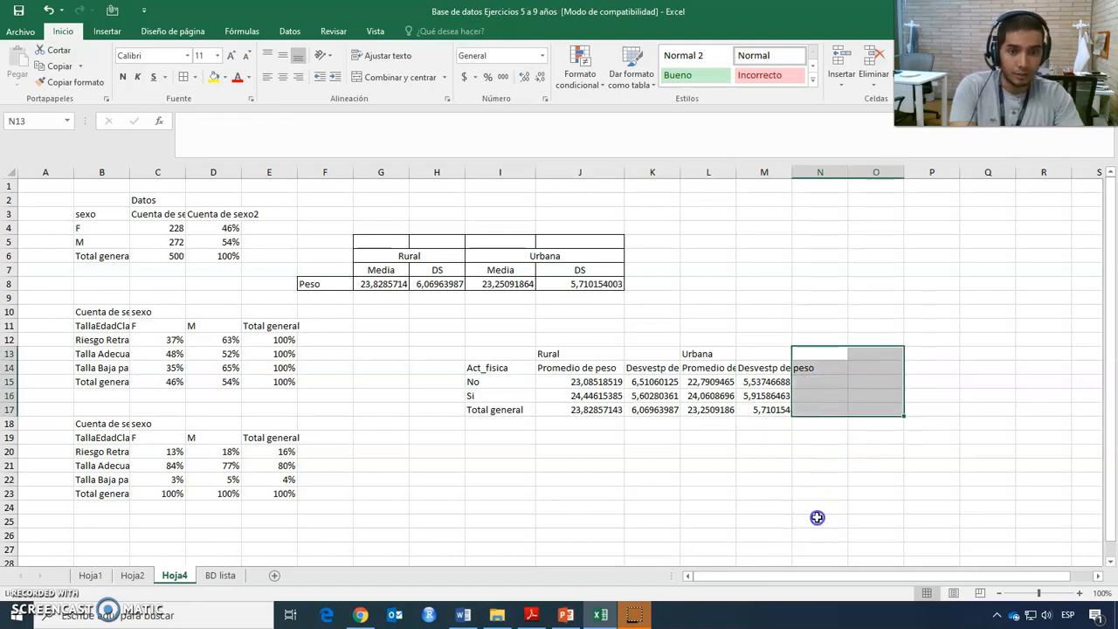
{"action": "key", "text": "Delete"}
{"action": "left_click", "coordinate": [818, 520]}
Apply borders to all cells of the pasted table I13:M17 and center their contents
{"action": "left_click", "coordinate": [495, 368]}
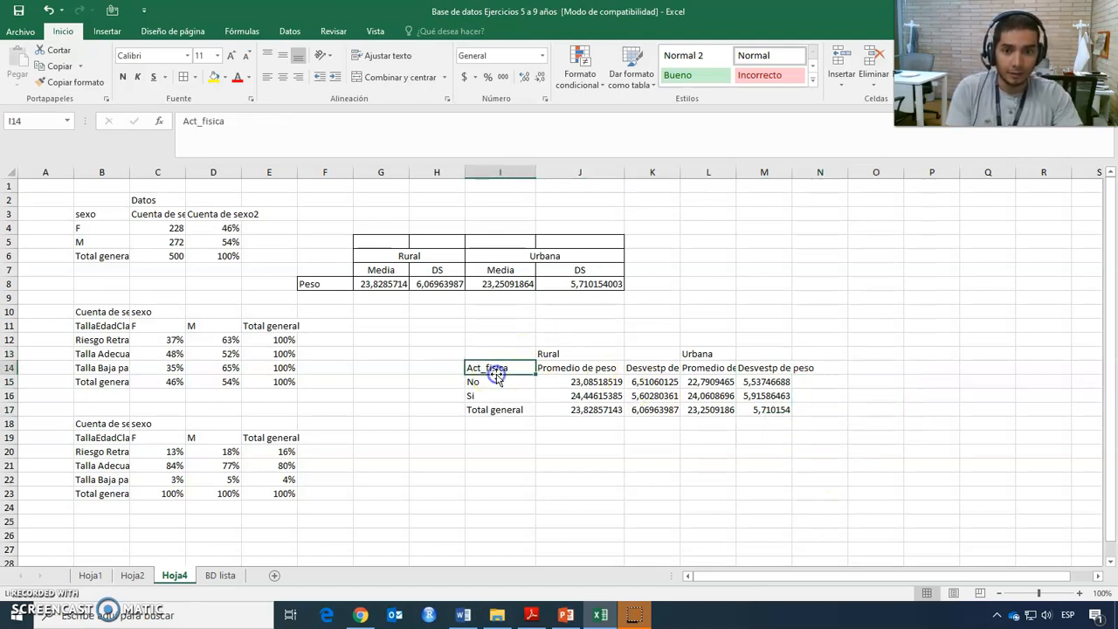
{"action": "left_click_drag", "start_coordinate": [493, 354], "coordinate": [769, 404]}
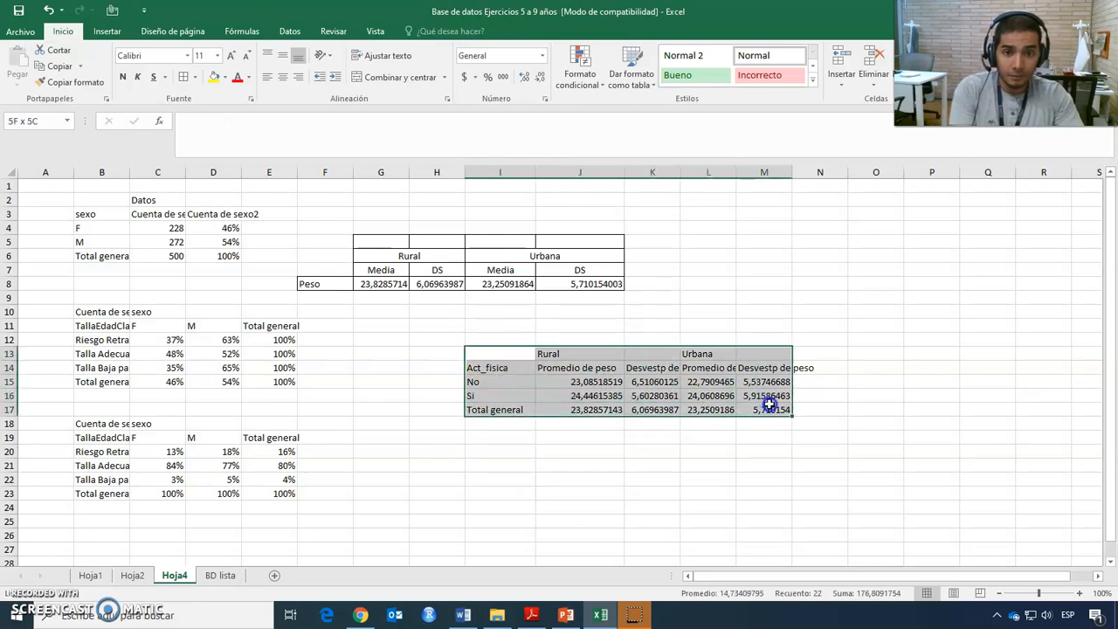
{"action": "left_click", "coordinate": [183, 77]}
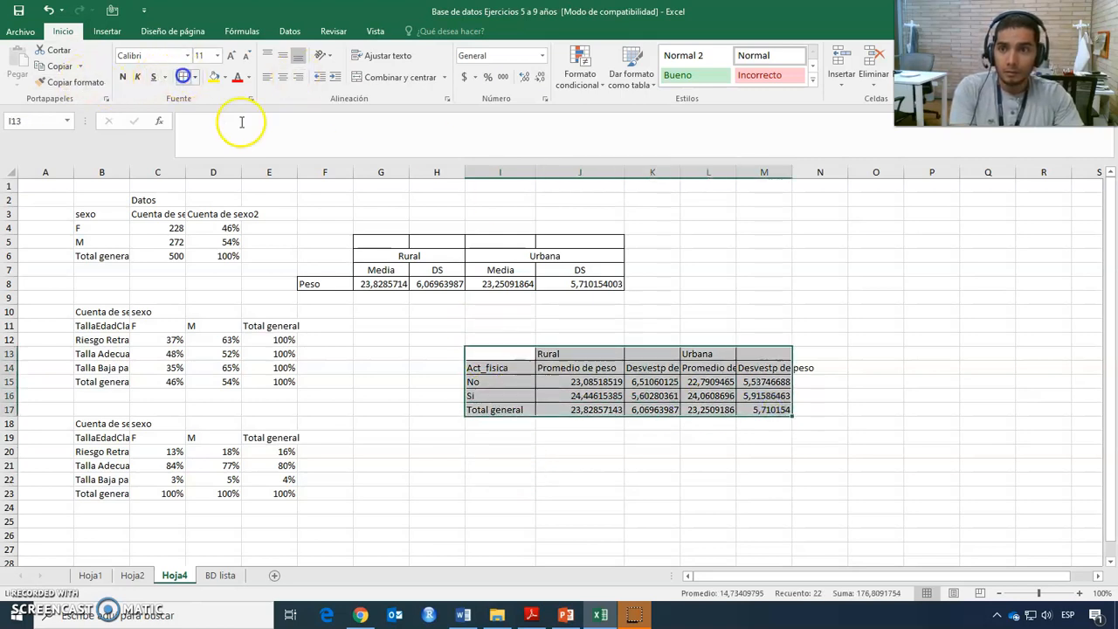
{"action": "left_click", "coordinate": [288, 79]}
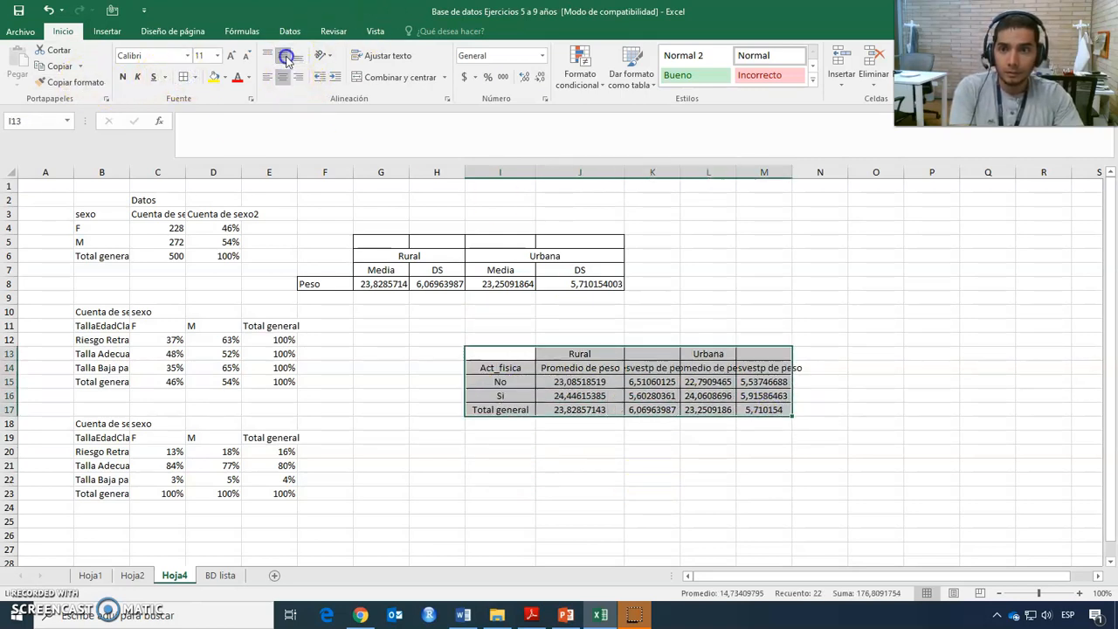
{"action": "left_click", "coordinate": [571, 448]}
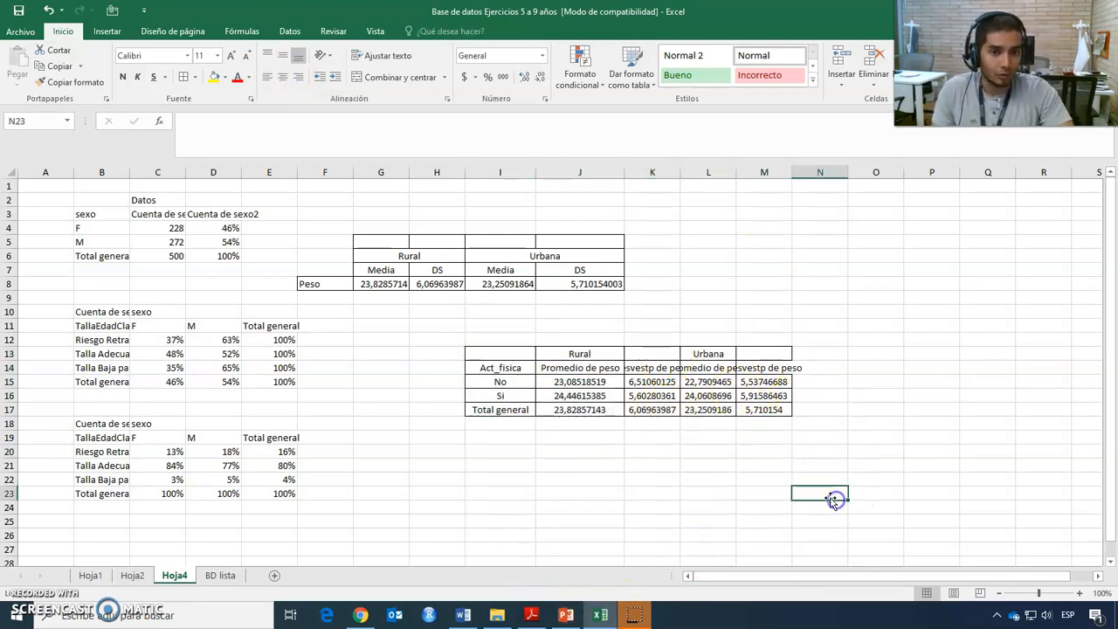
Merge and center the Rural heading across J13:K13 and the Urbana heading across L13:M13
{"action": "left_click_drag", "start_coordinate": [580, 354], "coordinate": [639, 353]}
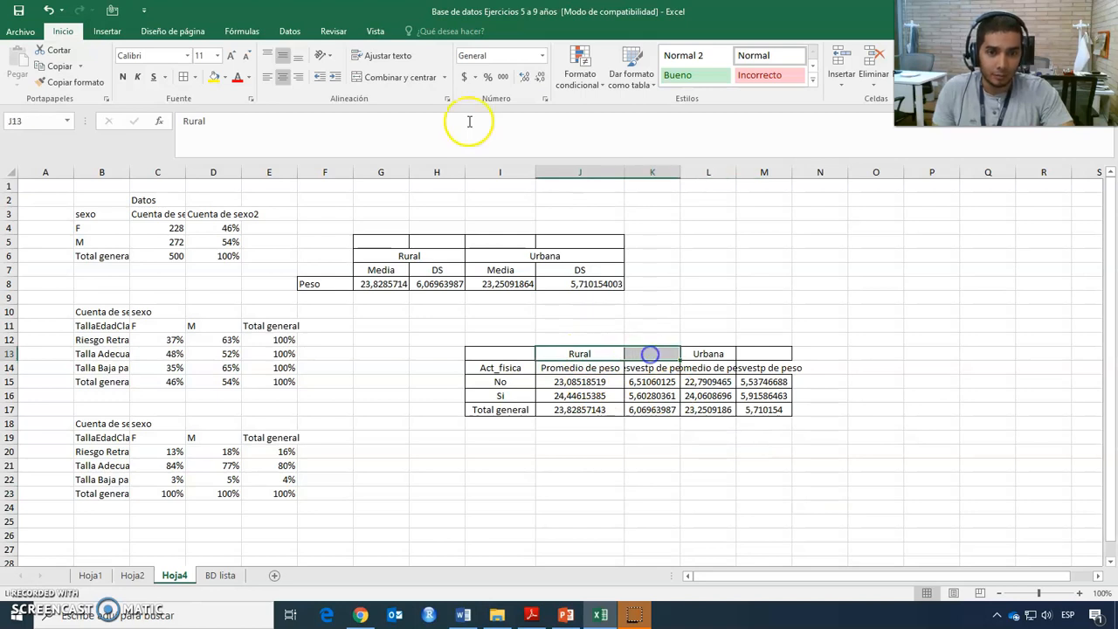
{"action": "left_click", "coordinate": [384, 77]}
{"action": "left_click_drag", "start_coordinate": [706, 355], "coordinate": [760, 354]}
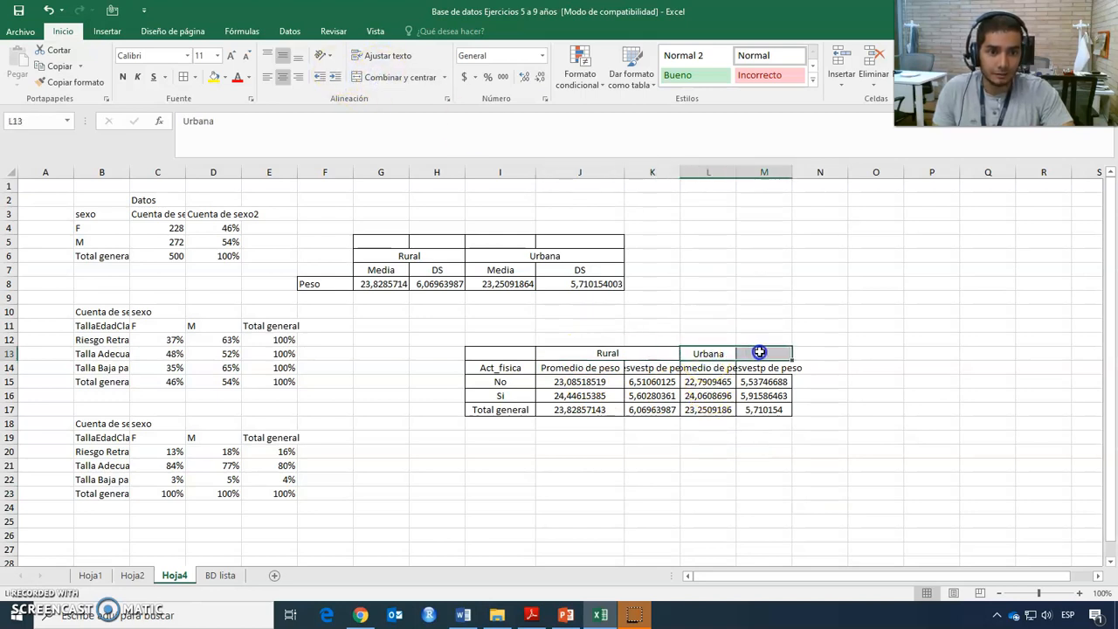
{"action": "left_click", "coordinate": [401, 77]}
{"action": "left_click", "coordinate": [692, 519]}
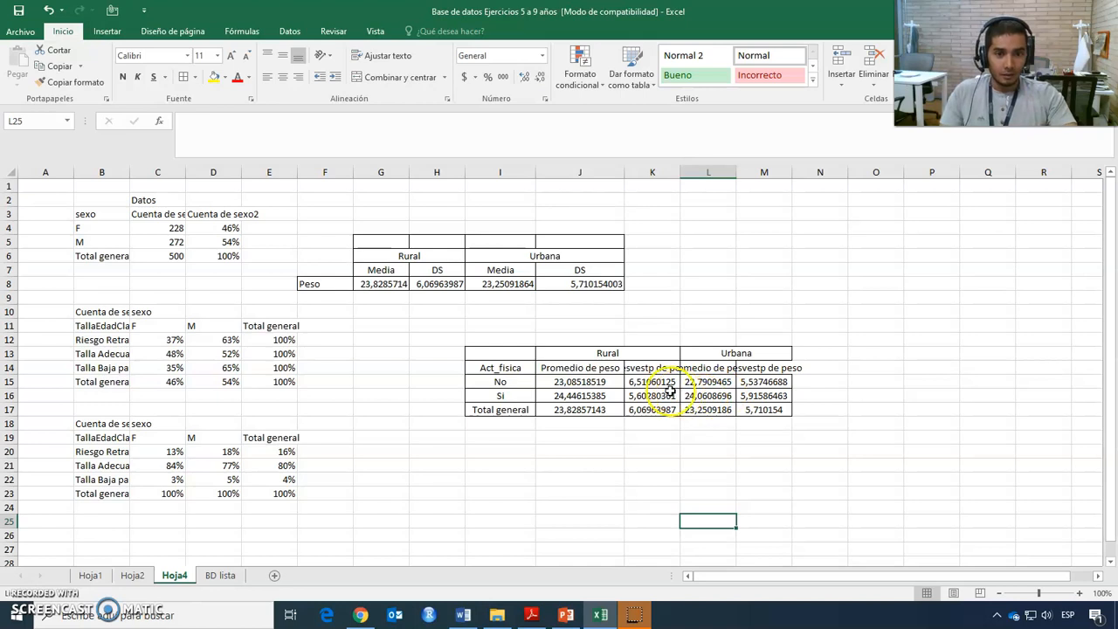
Replace the statistic headings in J14:M14 with Media, DS, Media and DS
{"action": "left_click", "coordinate": [607, 367]}
{"action": "type", "text": "Media"}
{"action": "key", "text": "Tab"}
{"action": "type", "text": "DS"}
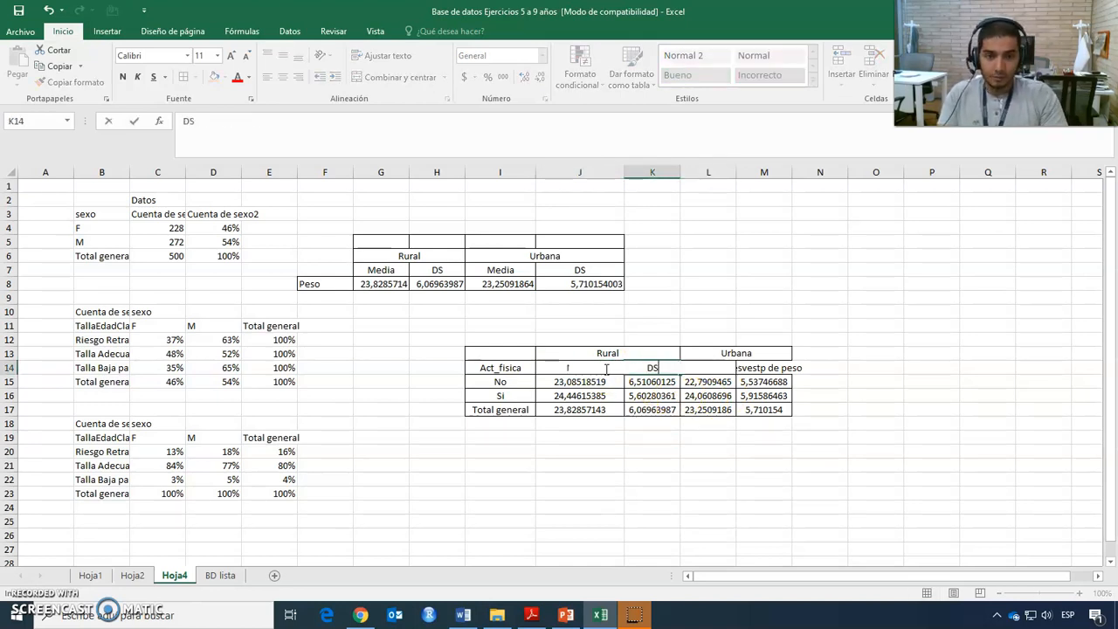
{"action": "key", "text": "Tab"}
{"action": "type", "text": "Media"}
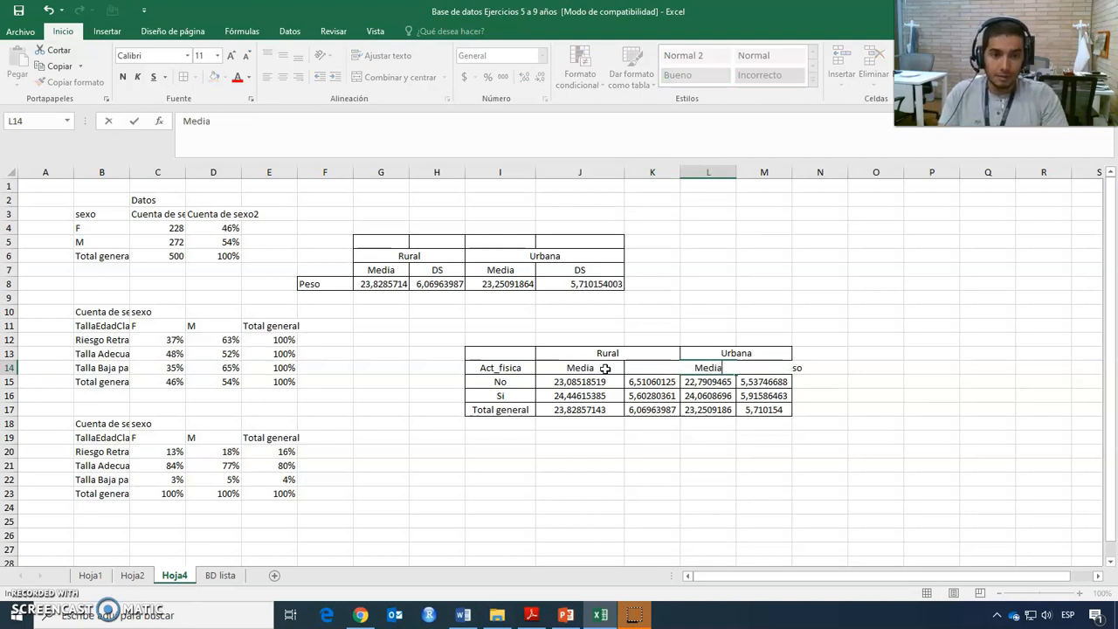
{"action": "key", "text": "Tab"}
{"action": "type", "text": "DS"}
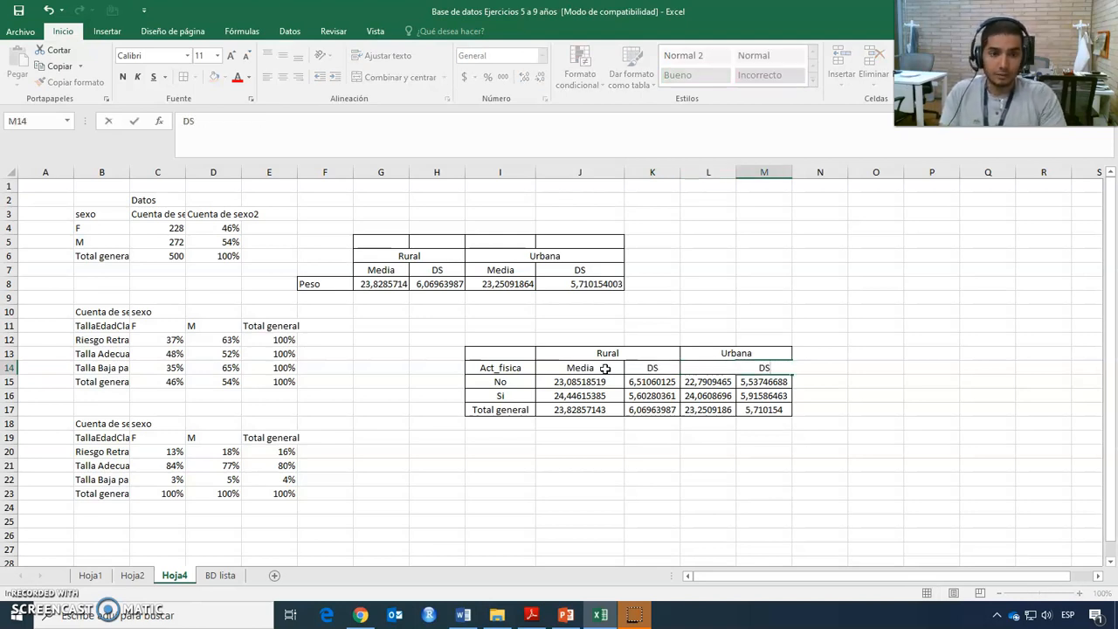
{"action": "left_click", "coordinate": [834, 478]}
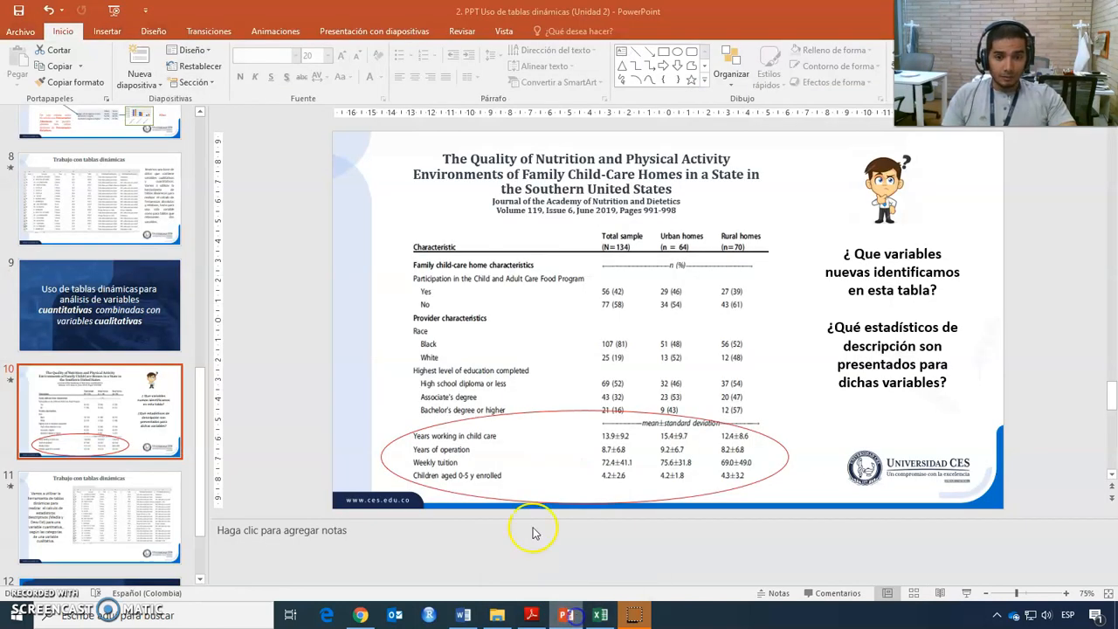
Switch to PowerPoint and review slide 9 on quantitative and qualitative variables and the example article table on slide 10
{"action": "left_click", "coordinate": [566, 615]}
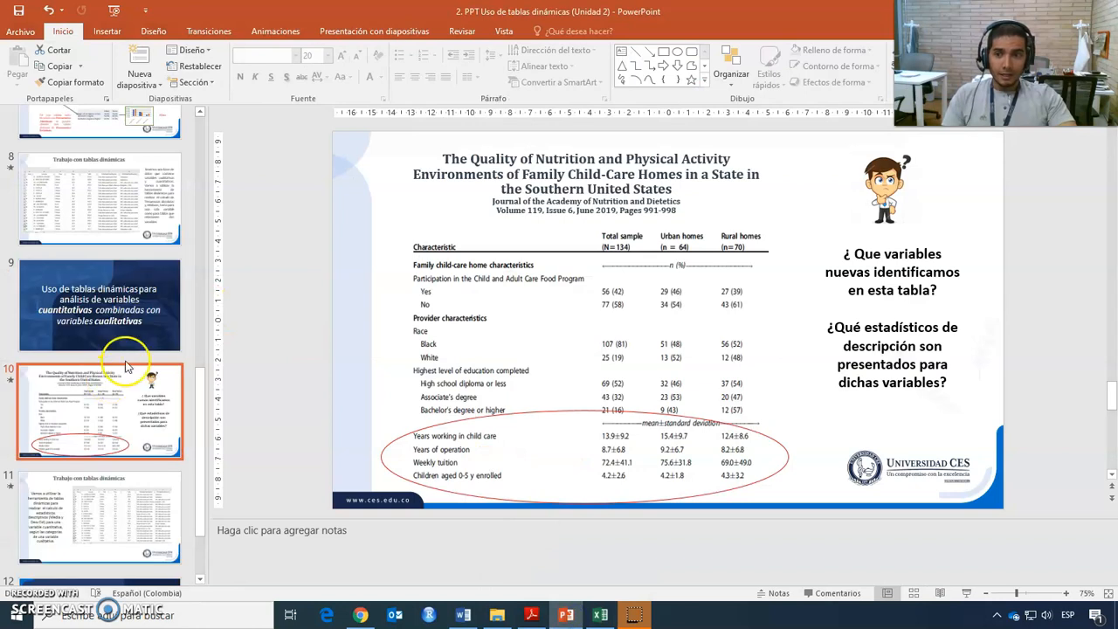
{"action": "left_click", "coordinate": [200, 492]}
{"action": "key", "text": "Up"}
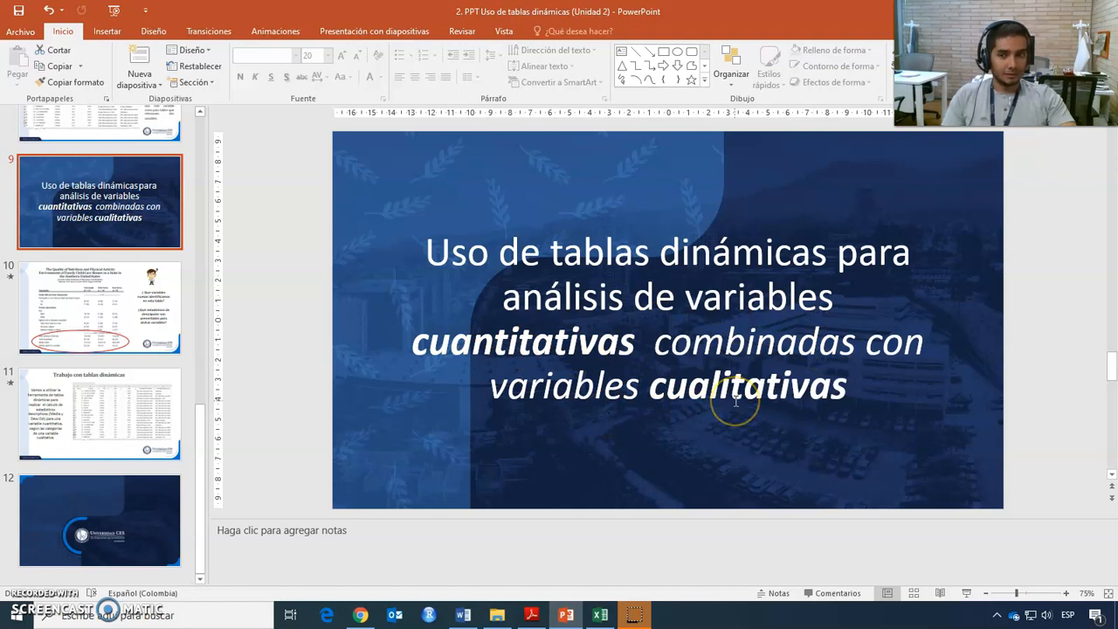
{"action": "mouse_move", "coordinate": [200, 449]}
{"action": "left_mouse_down"}
{"action": "mouse_move", "coordinate": [205, 139]}
{"action": "mouse_move", "coordinate": [200, 469]}
{"action": "left_mouse_up"}
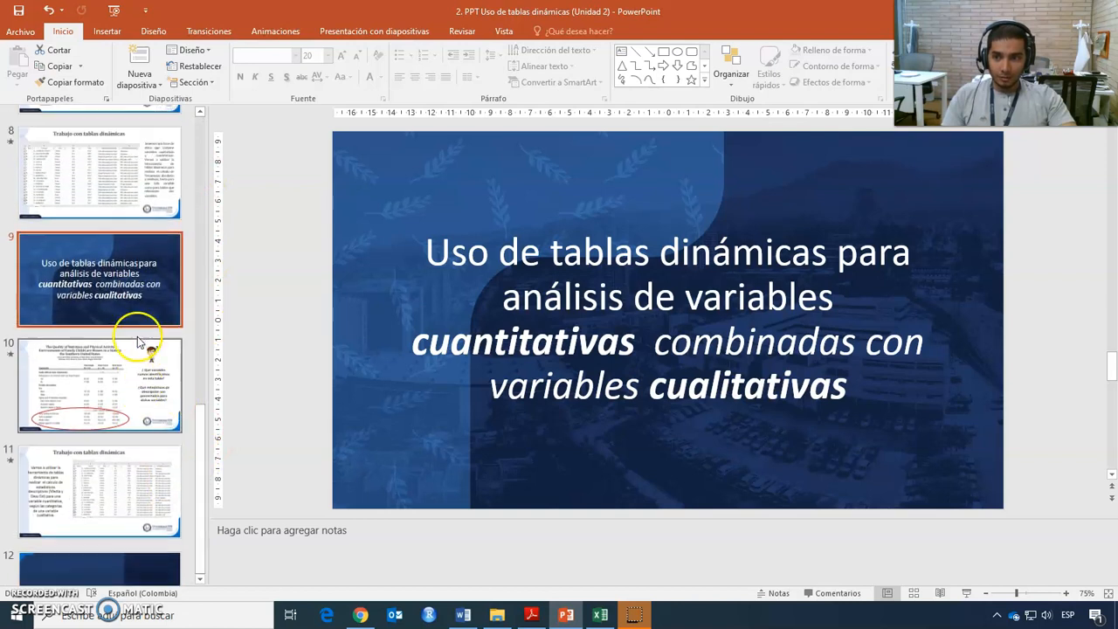
{"action": "left_click", "coordinate": [137, 341]}
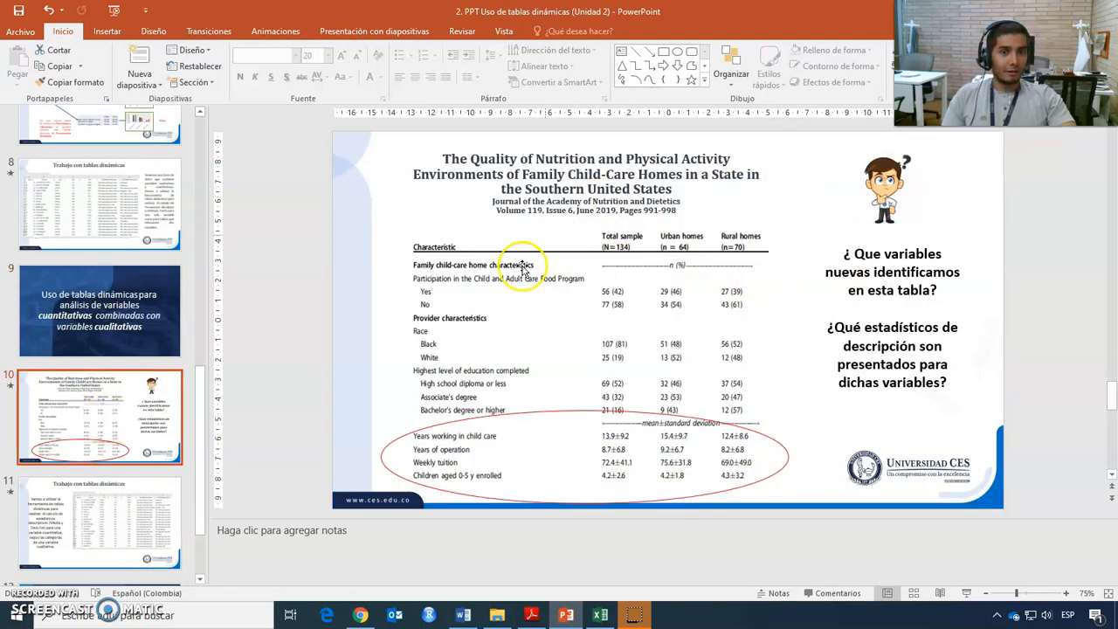